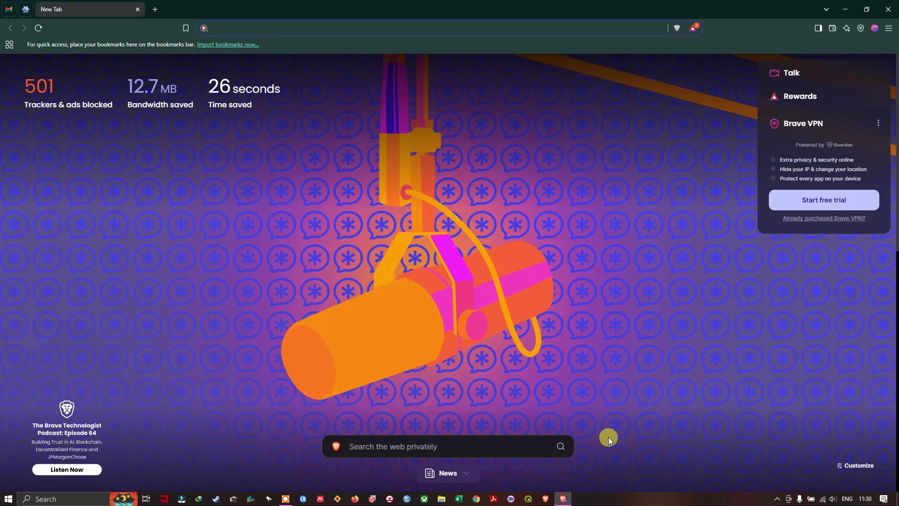
Run a Brave Search for 'open topography'.
left_click(240, 28)
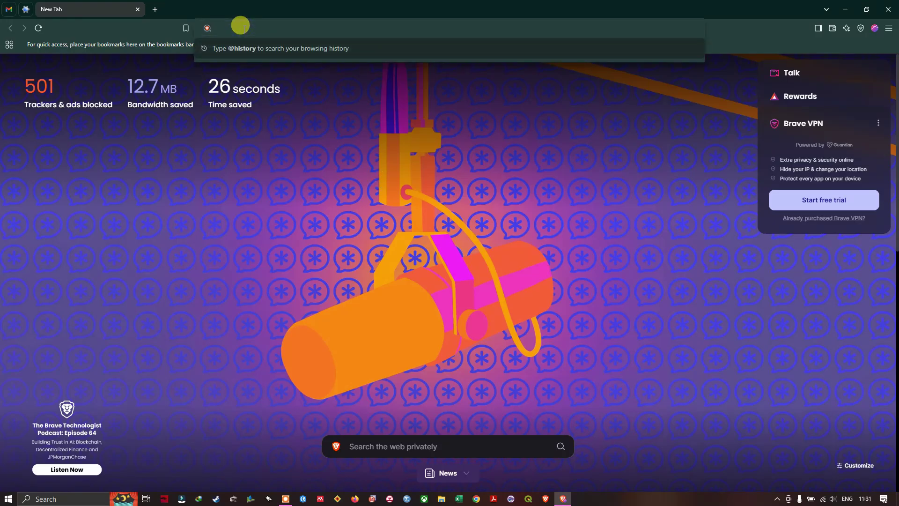
type("open topography")
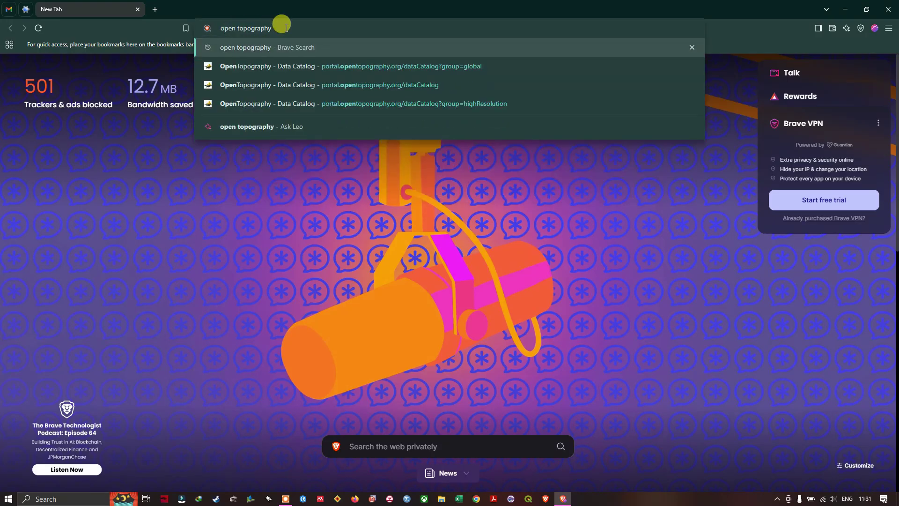
key("Return")
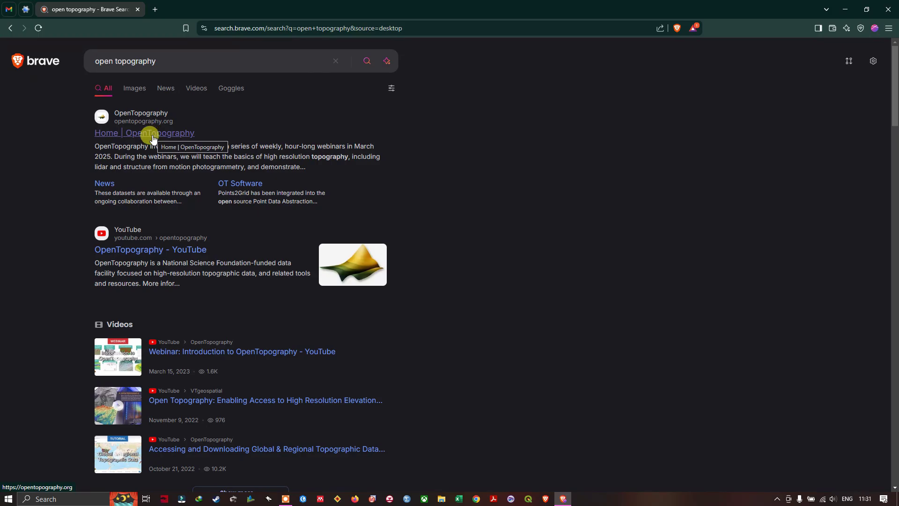
Go from the OpenTopography home page through DATA > Data Catalog to the SRTM GL1 Global 30m dataset.
left_click(158, 133)
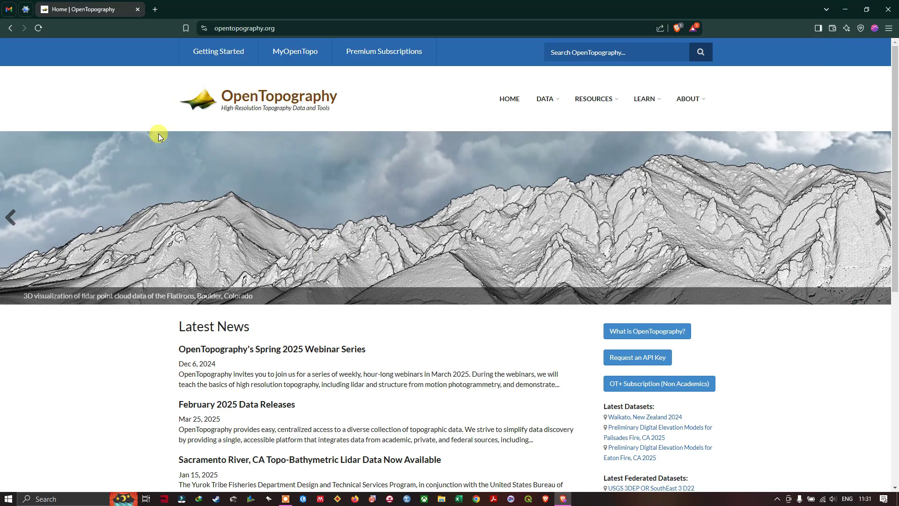
mouse_move(552, 106)
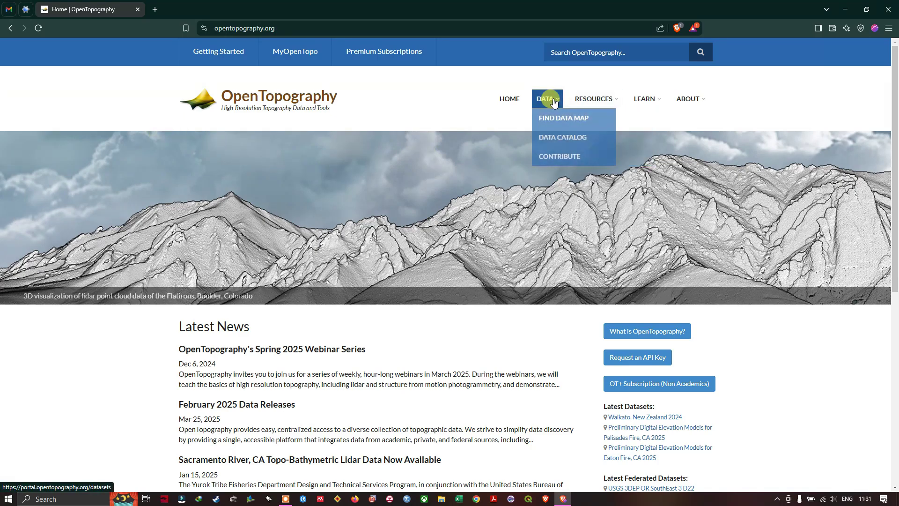
left_click(552, 143)
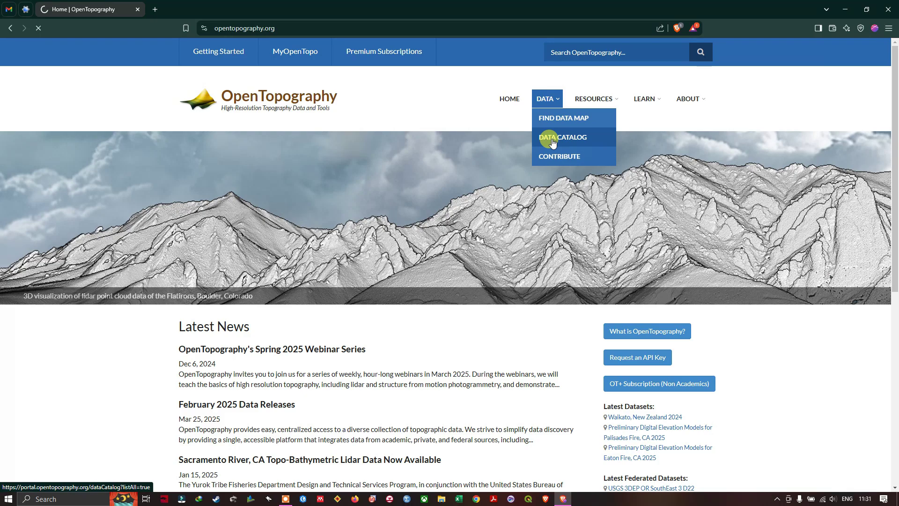
scroll(424, 302, "down", 2)
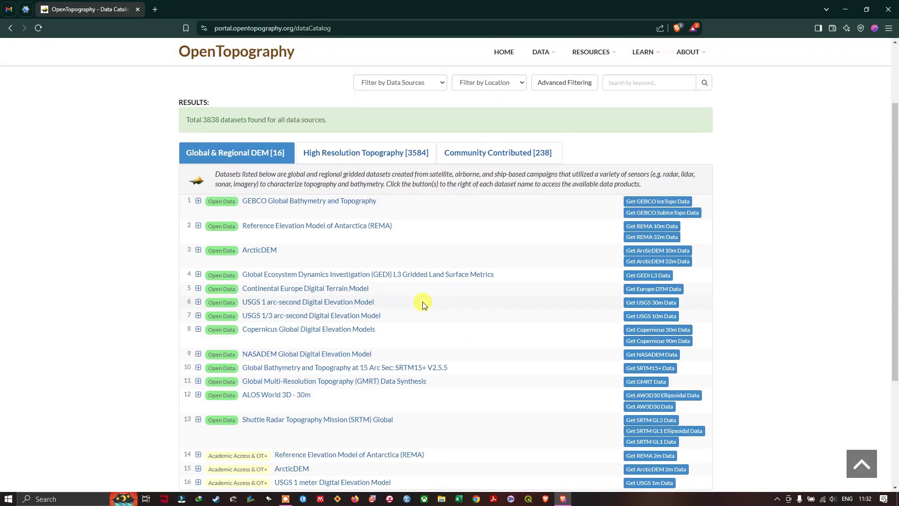
scroll(423, 303, "down", 1)
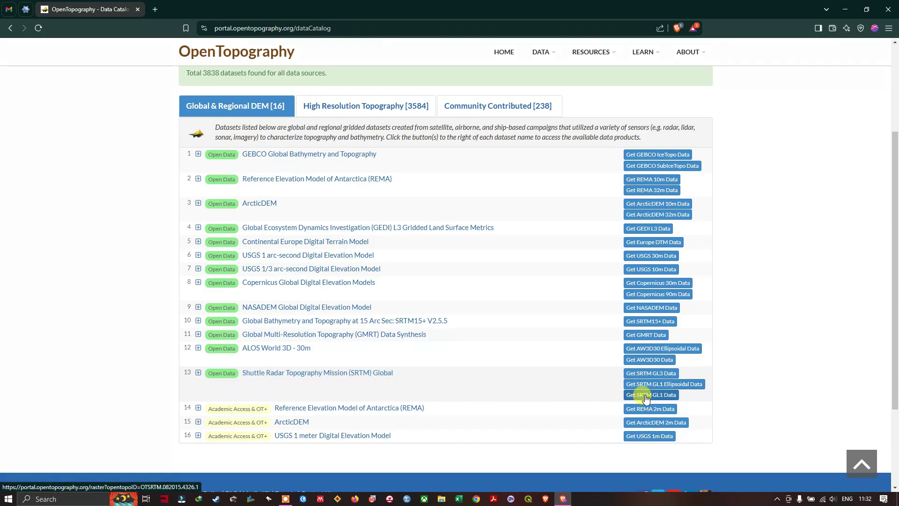
left_click(665, 398)
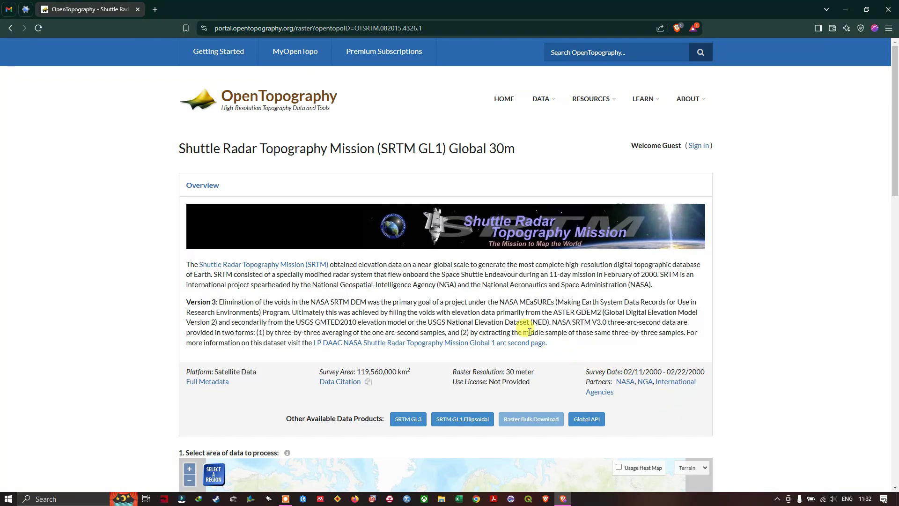
Scroll the SRTM GL1 page down to the '1. Select area of data to process' map.
scroll(525, 334, "down", 2)
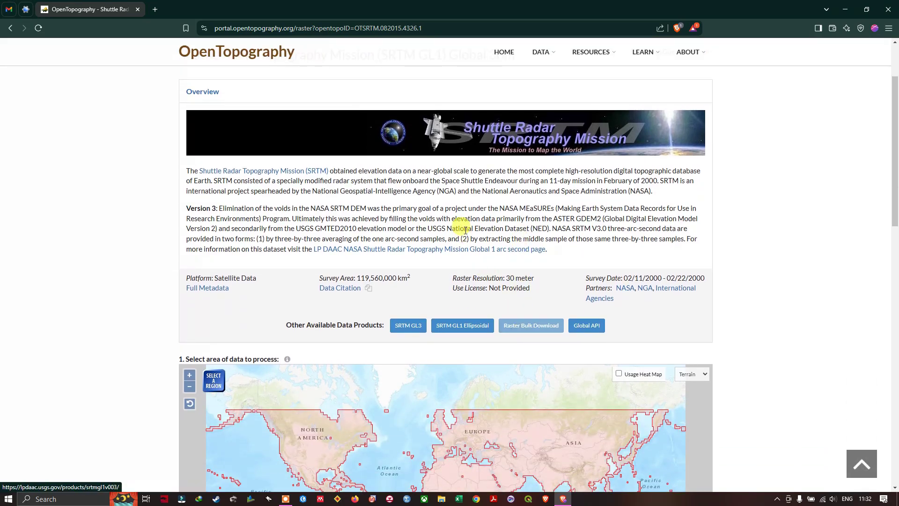
scroll(467, 226, "down", 2)
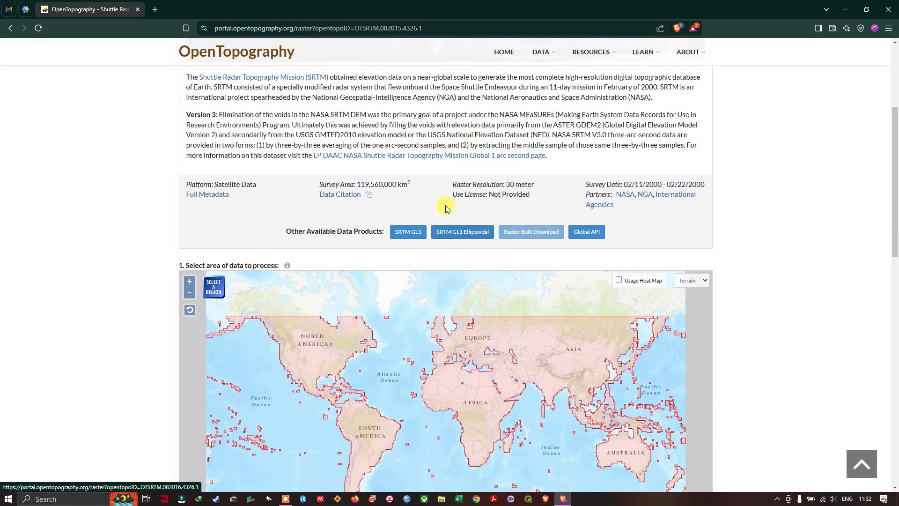
scroll(445, 206, "up", 3)
scroll(494, 258, "down", 3)
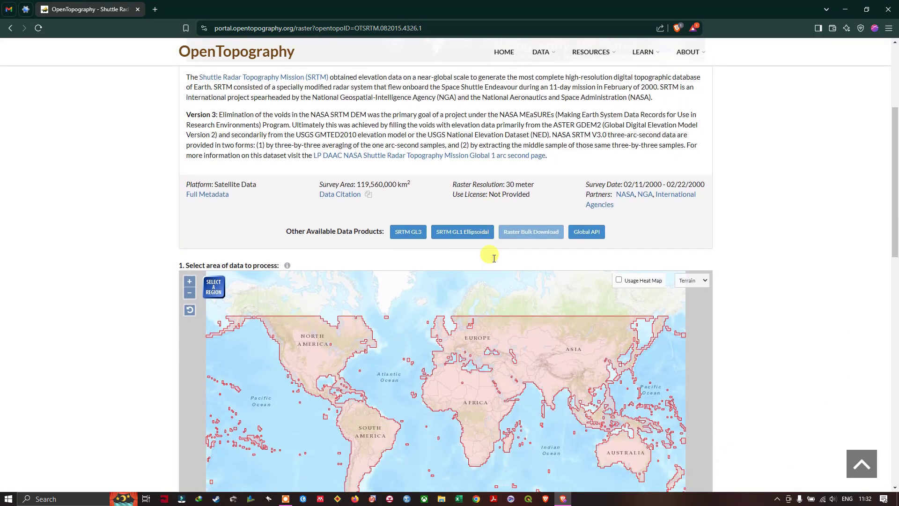
scroll(547, 187, "down", 1)
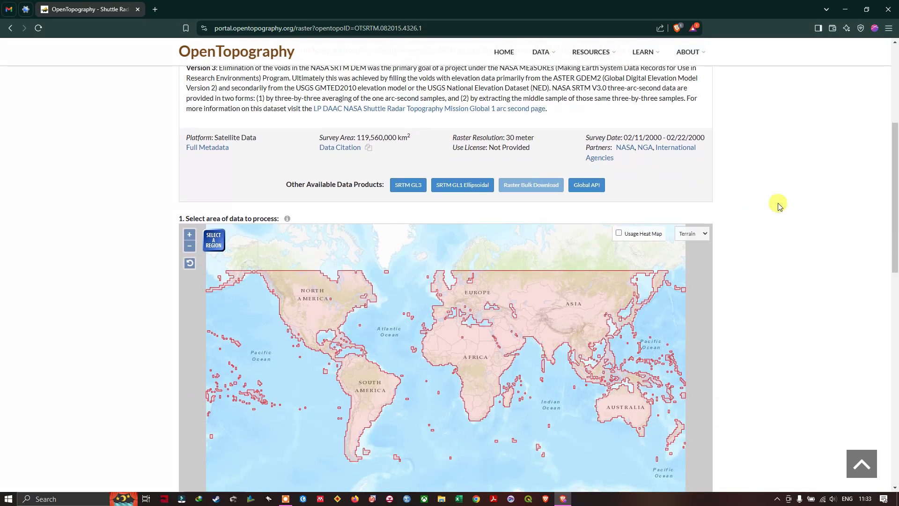
scroll(768, 204, "down", 3)
scroll(782, 213, "up", 1)
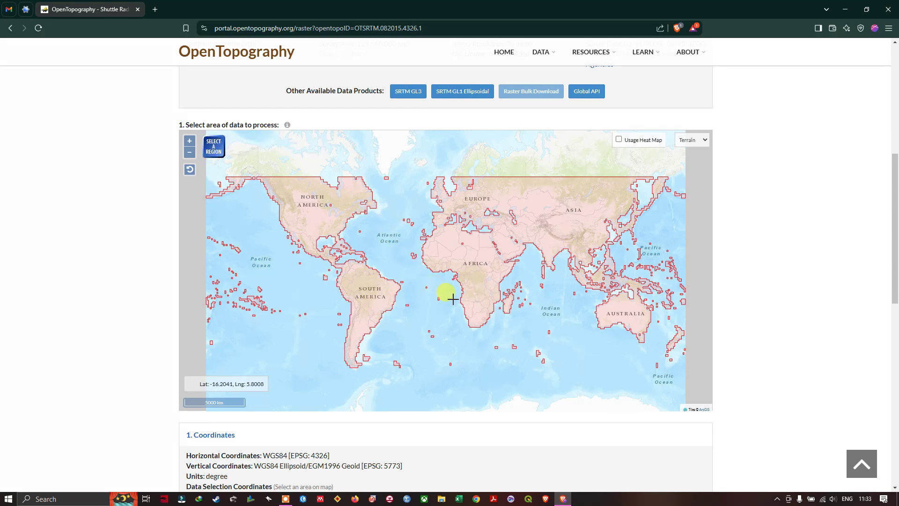
Zoom the map into southern India near Erode and draw a selection box around Sathyamangalam.
scroll(455, 307, "up", 3)
scroll(473, 281, "down", 1)
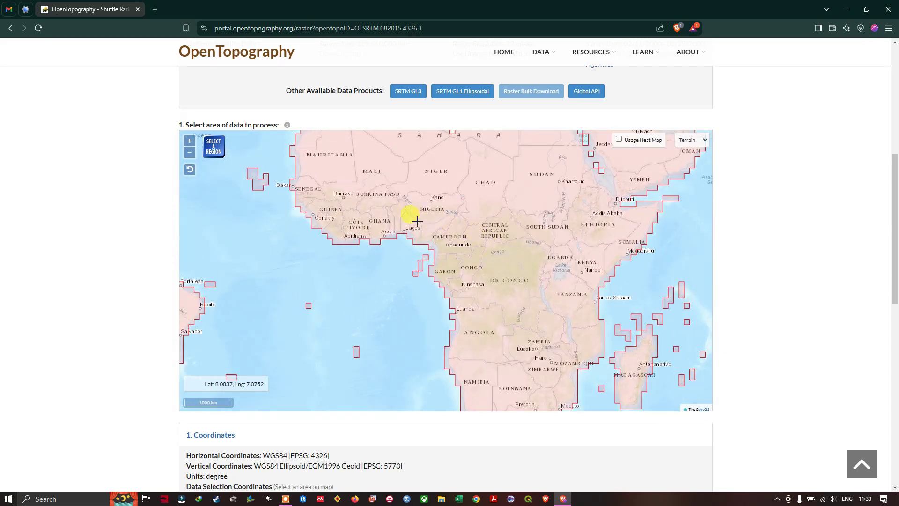
scroll(505, 204, "down", 2)
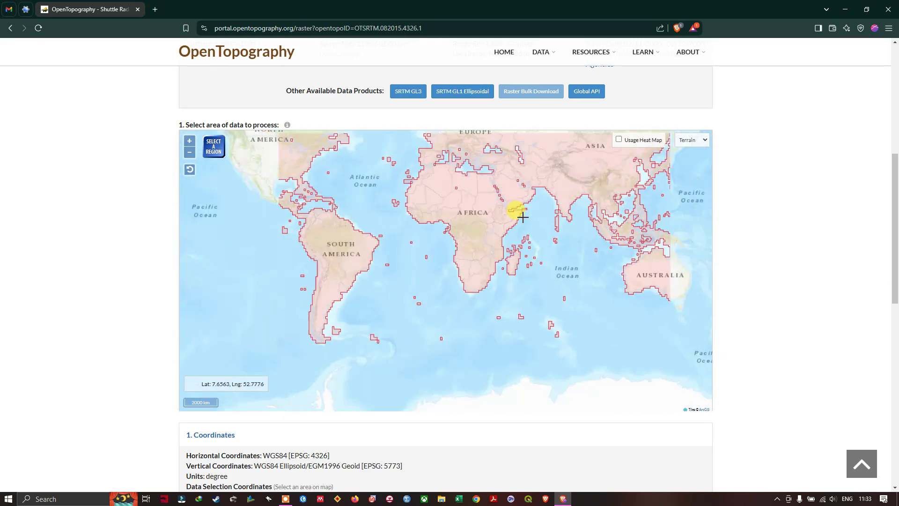
scroll(361, 266, "up", 2)
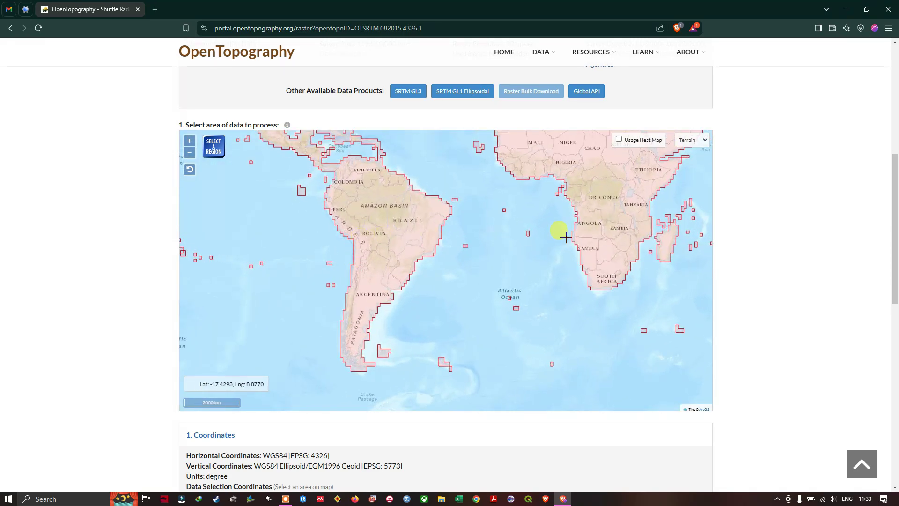
scroll(558, 235, "down", 1)
scroll(684, 194, "up", 1)
scroll(608, 181, "up", 2)
scroll(466, 199, "up", 2)
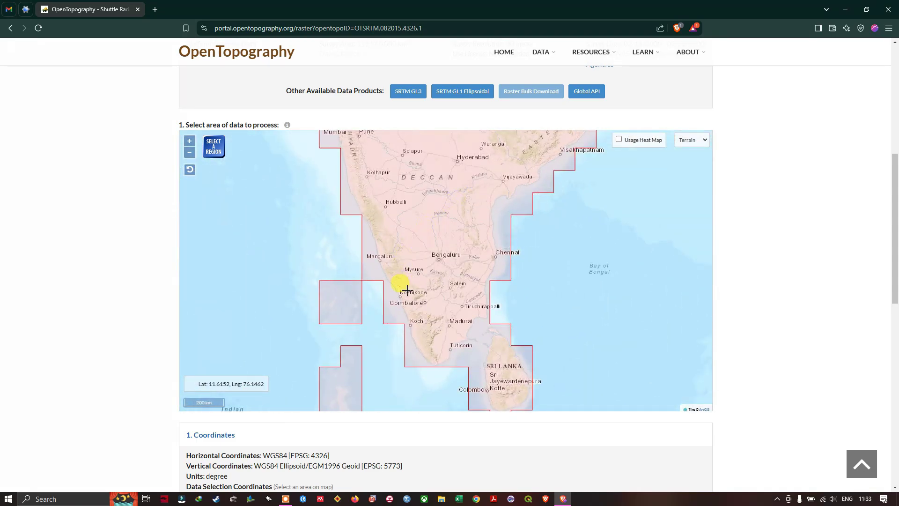
scroll(407, 290, "up", 1)
scroll(436, 278, "up", 1)
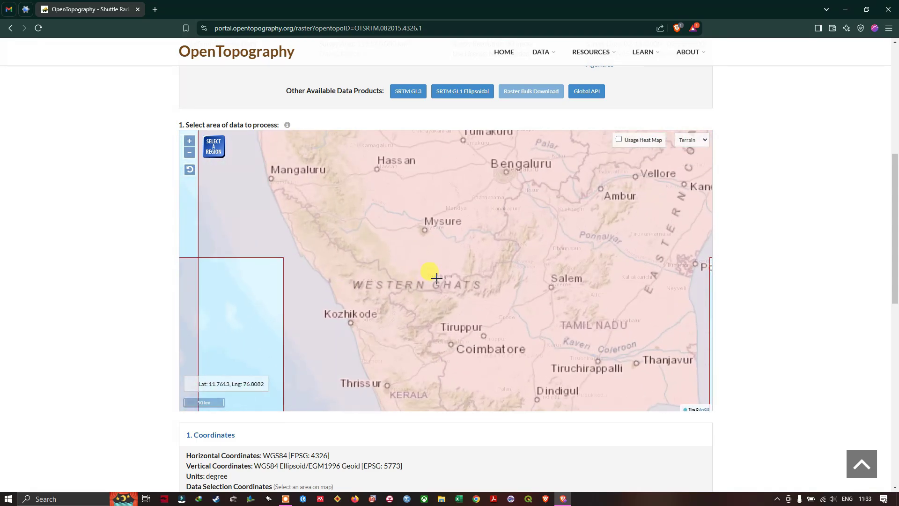
scroll(378, 345, "up", 1)
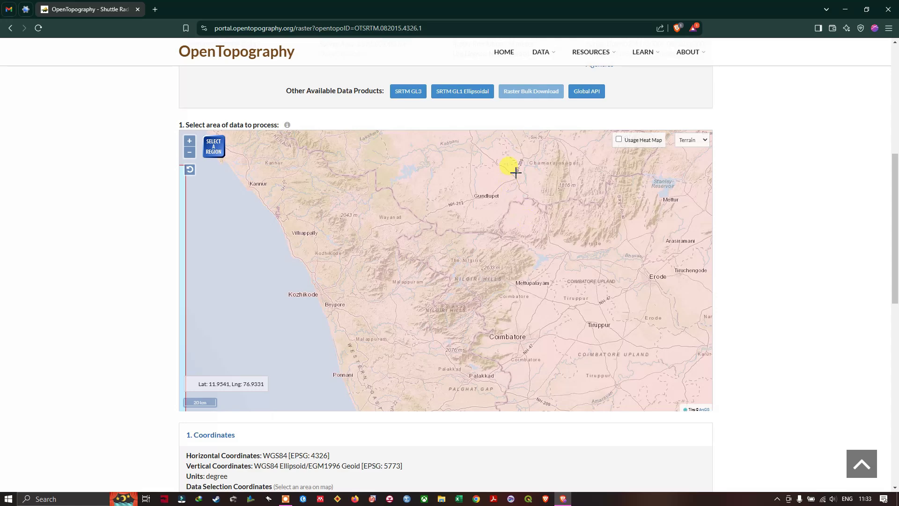
left_click_drag(534, 193, 628, 274)
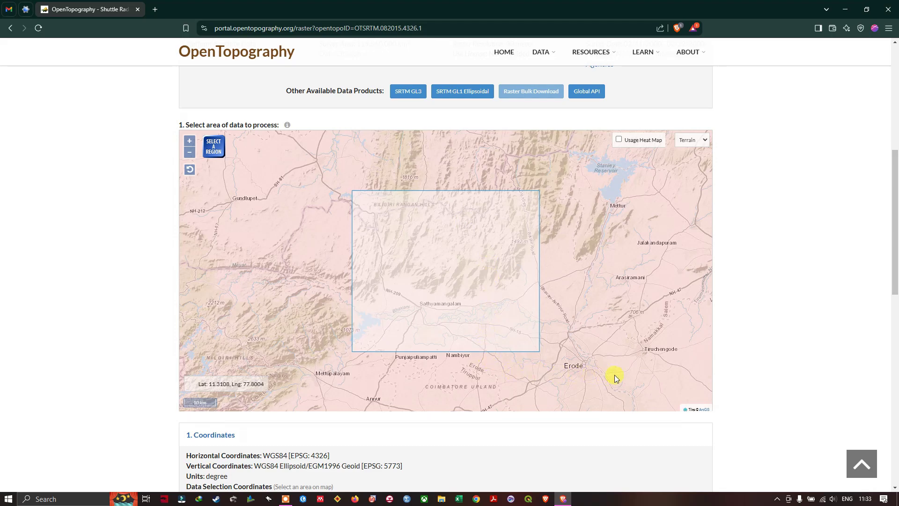
Check the selection's coordinates and its size of about 3,079 km², then reset the map to the world view.
scroll(749, 375, "down", 3)
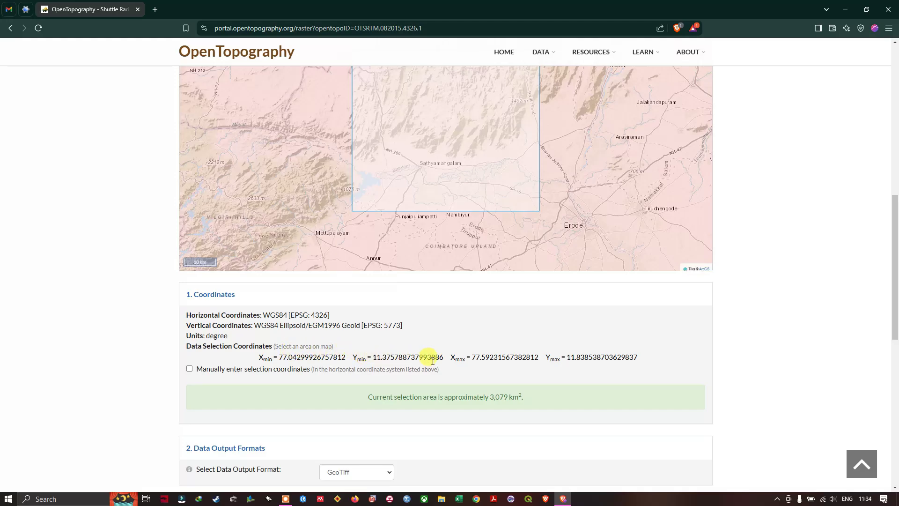
scroll(515, 347, "down", 1)
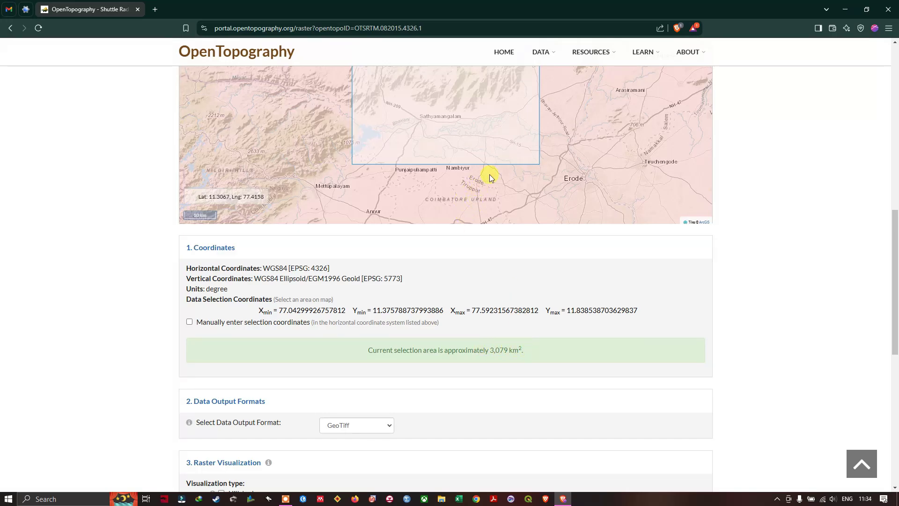
scroll(738, 238, "up", 1)
scroll(738, 238, "up", 2)
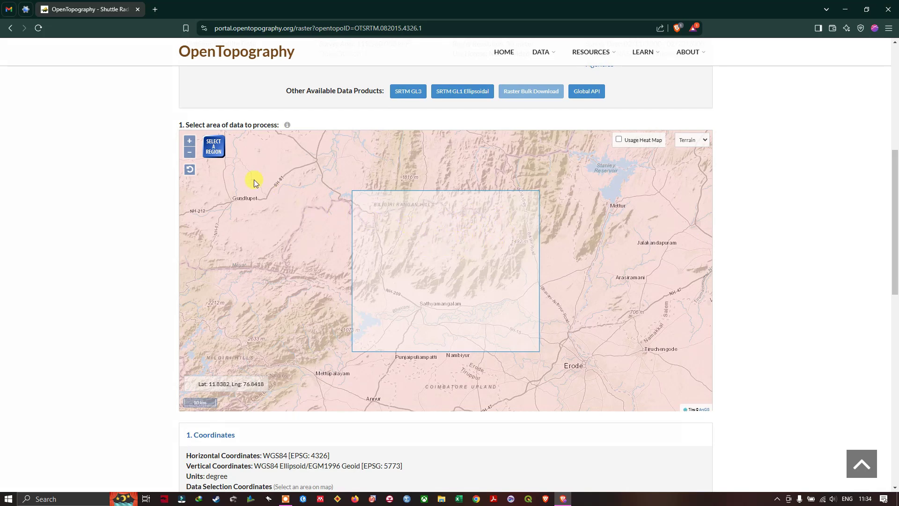
left_click(190, 171)
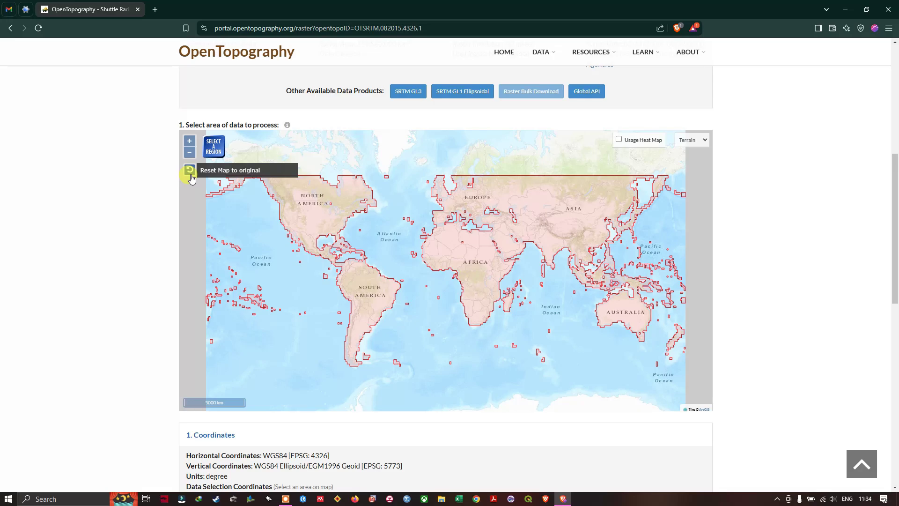
Draw a smaller box of about 1,473 km² around Sathyamangalam, spanning 77.179–77.579 E and 11.406–11.717 N.
left_click(213, 148)
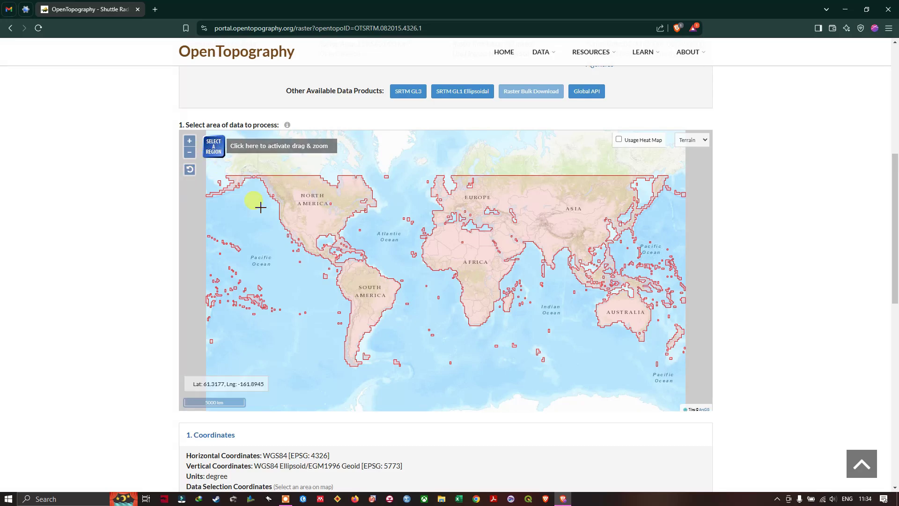
scroll(529, 255, "up", 5)
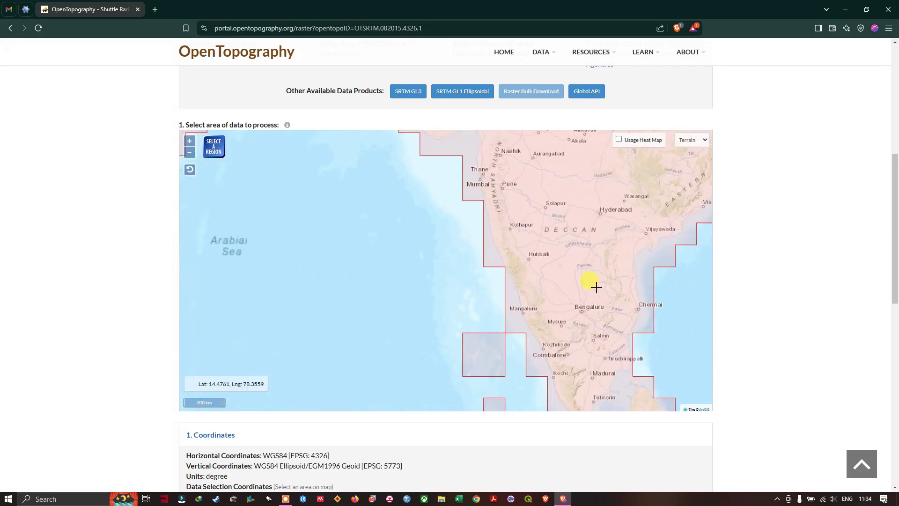
scroll(591, 343, "up", 3)
scroll(474, 336, "up", 1)
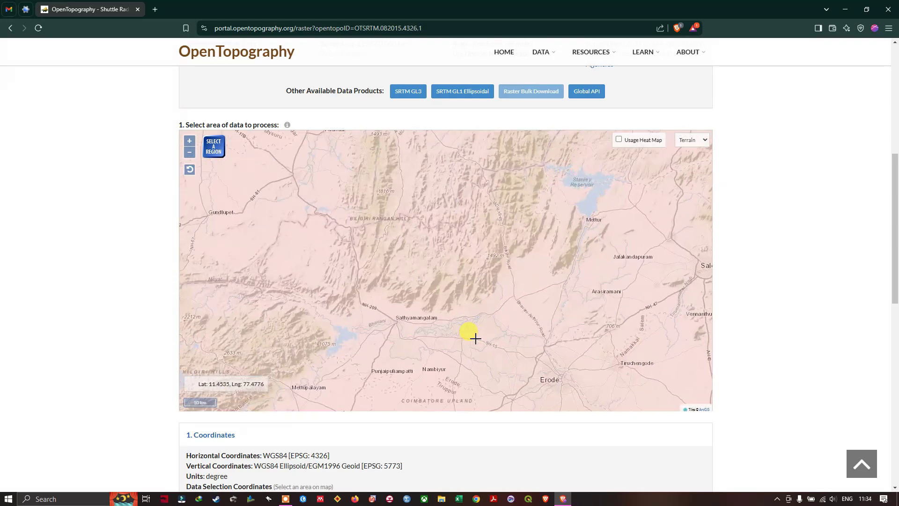
left_click_drag(378, 247, 510, 355)
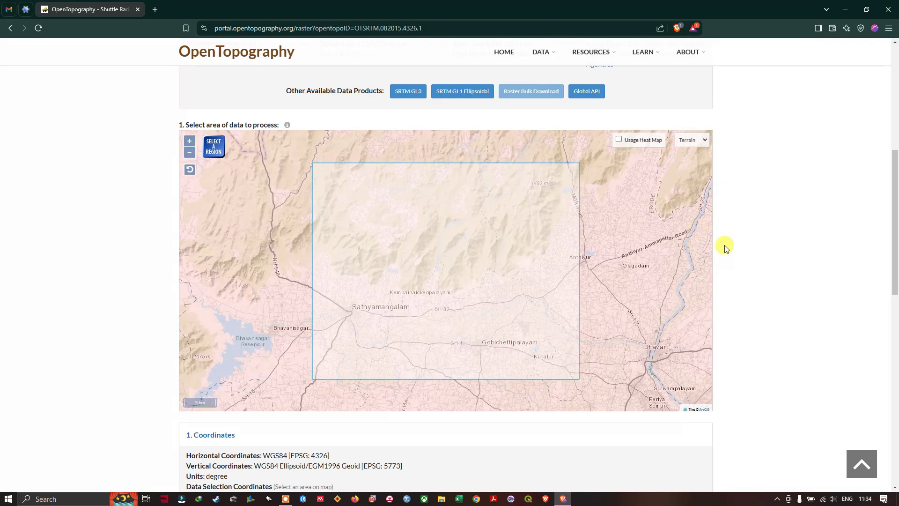
scroll(725, 247, "down", 7)
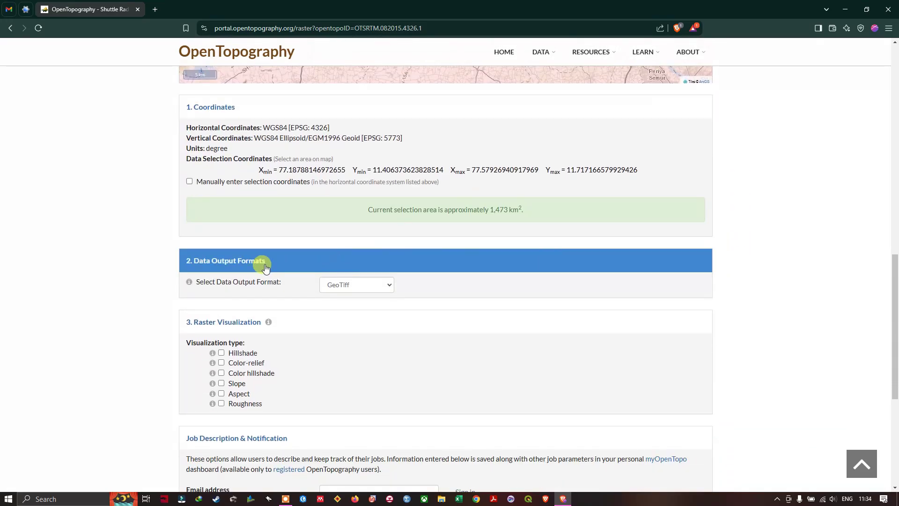
left_click(366, 287)
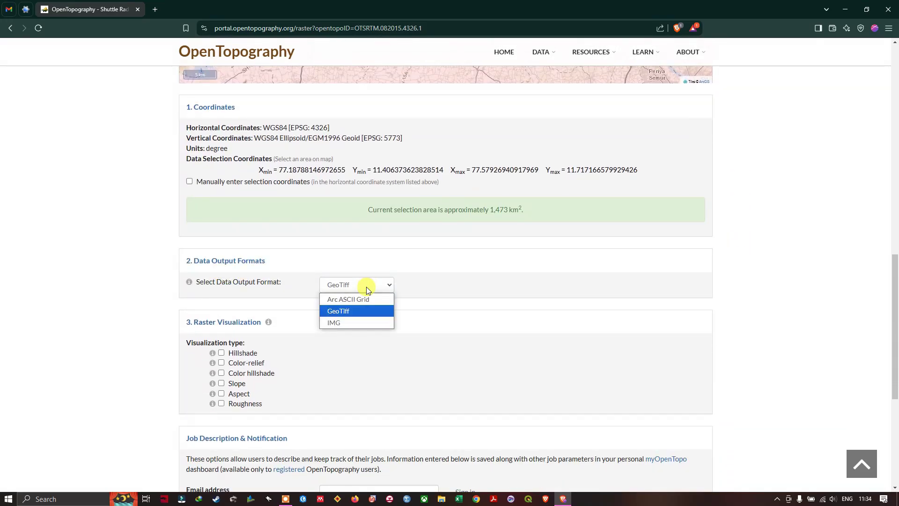
left_click(347, 310)
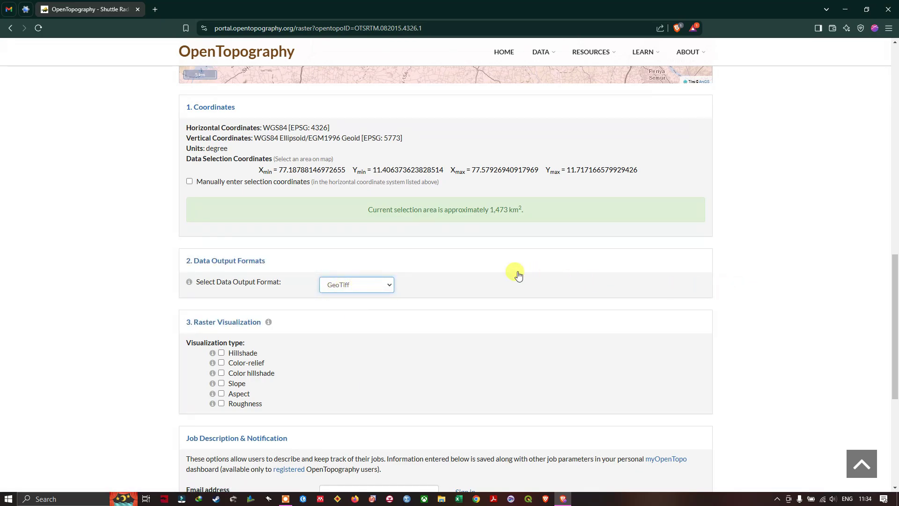
scroll(435, 273, "down", 2)
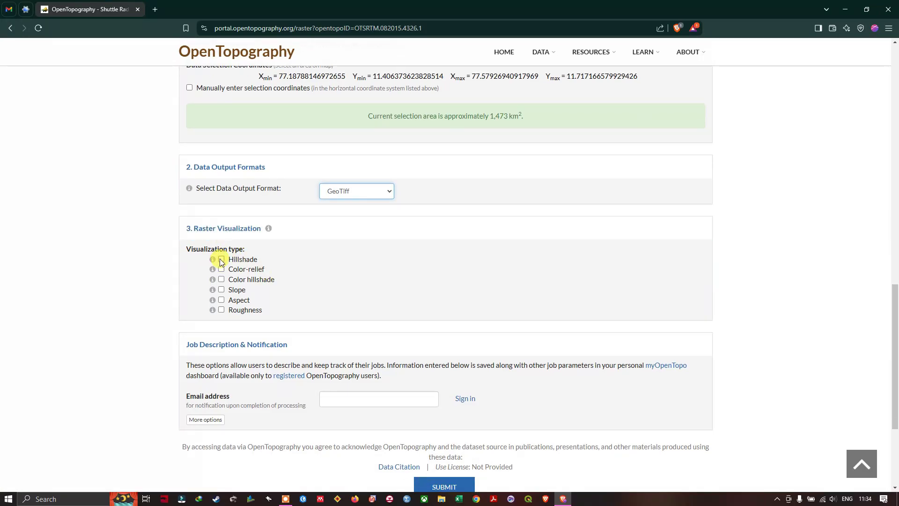
left_click(221, 259)
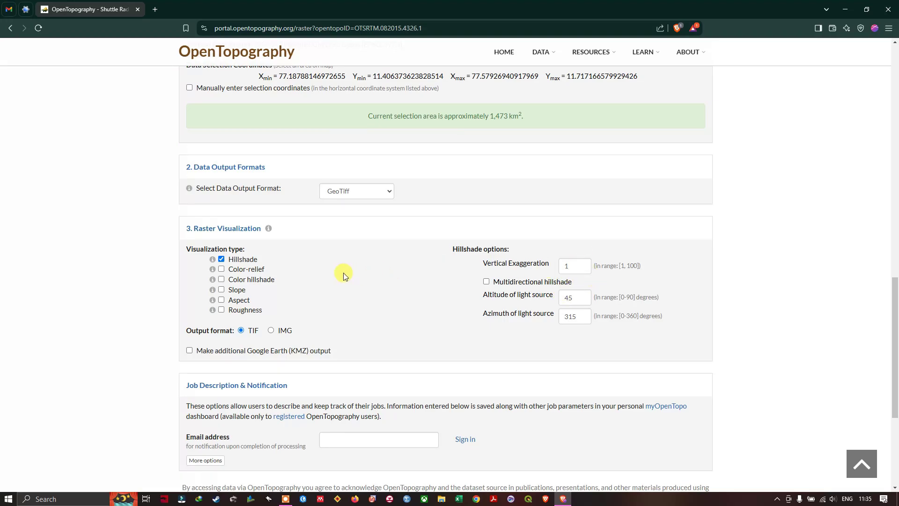
Add Color-relief alongside Hillshade, which gets the default Terrain color map.
left_click(220, 270)
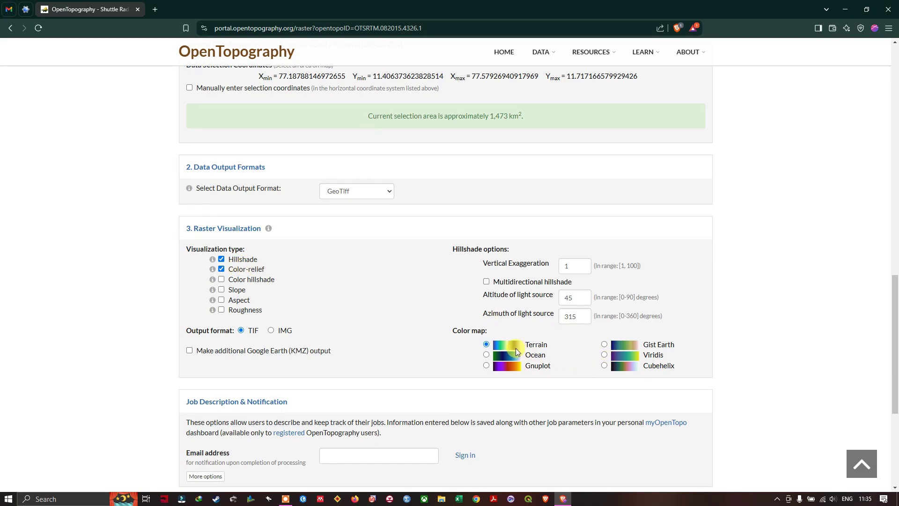
Try the Gnuplot and Gist Earth color maps before settling on Terrain.
left_click(486, 363)
left_click(604, 344)
left_click(486, 345)
mouse_move(212, 300)
mouse_move(212, 311)
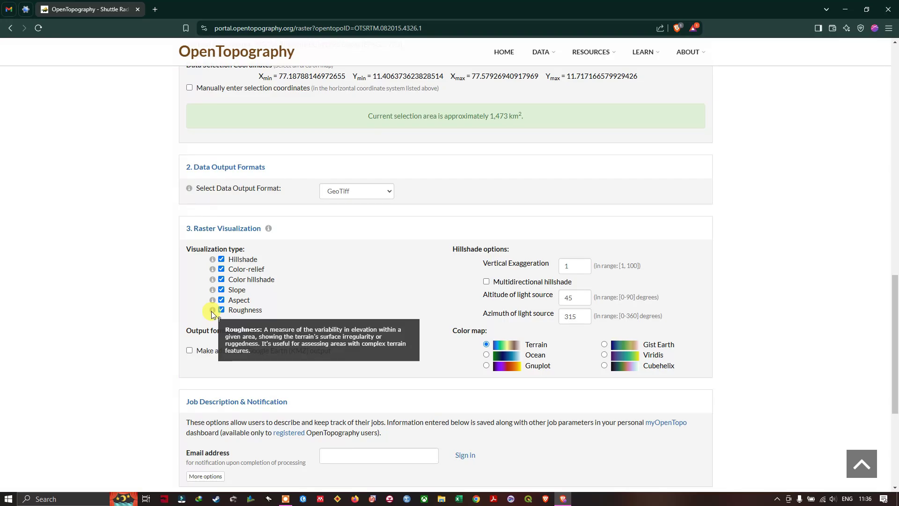
scroll(346, 411, "down", 2)
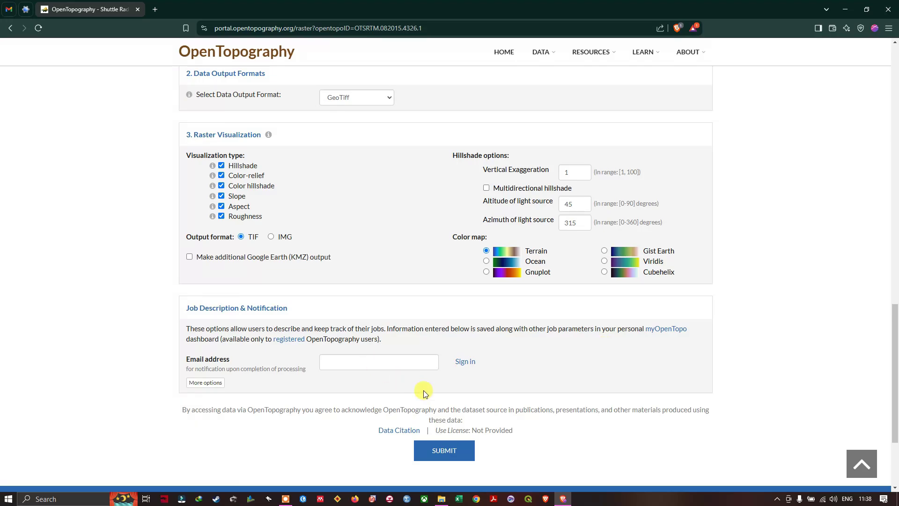
Submit the SRTM_GL1 raster job, filling in the notification e-mail from autofill.
left_click(452, 452)
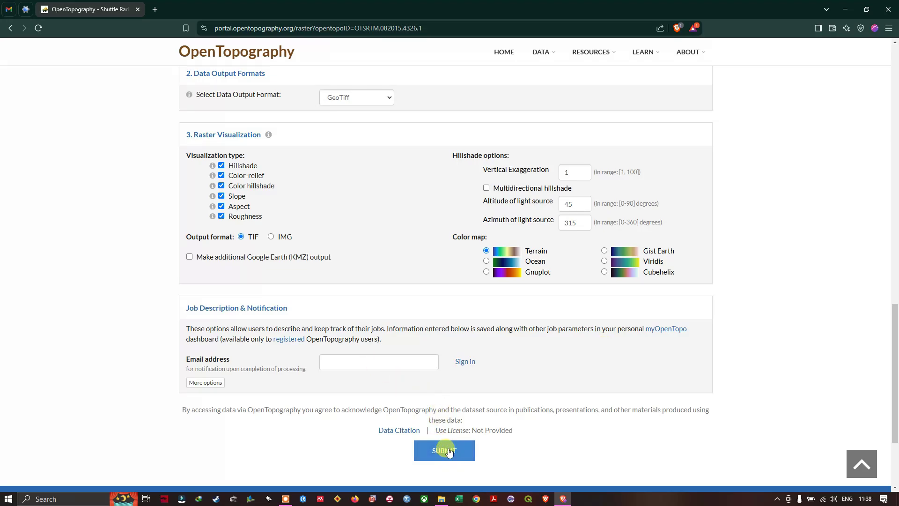
left_click(470, 453)
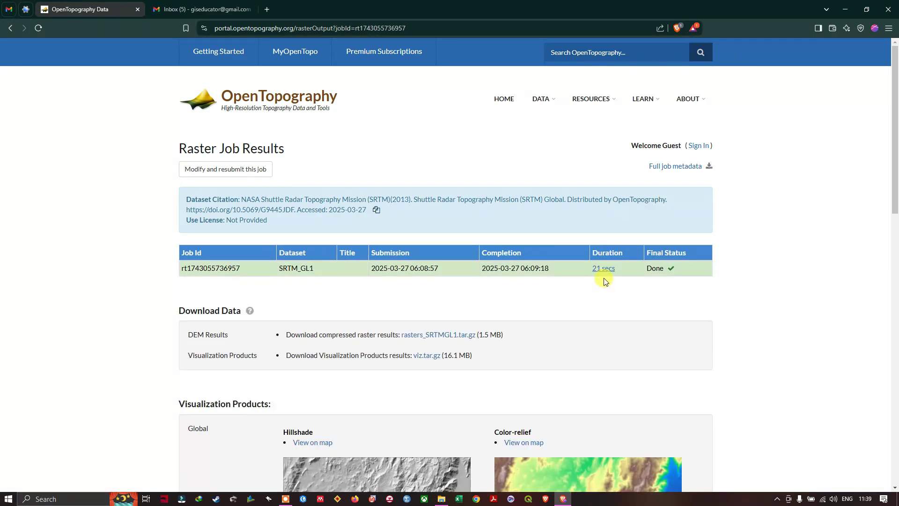
Scroll through the six visualization previews, then follow the results link in OpenTopography's e-mail.
scroll(600, 294, "down", 1)
mouse_move(627, 243)
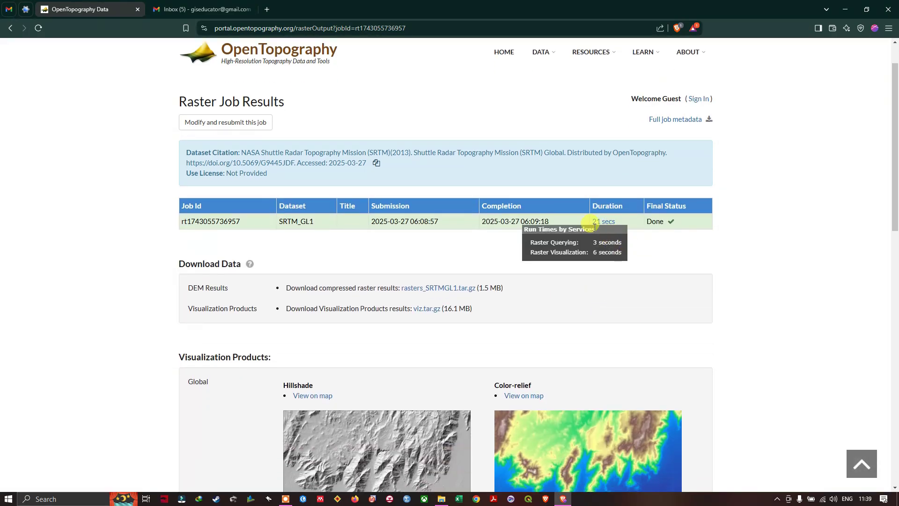
scroll(618, 296, "down", 2)
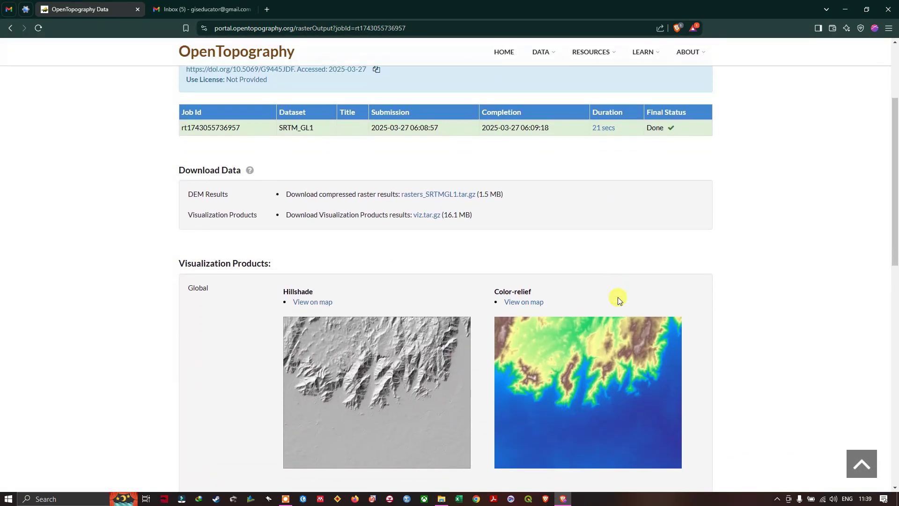
scroll(618, 299, "down", 2)
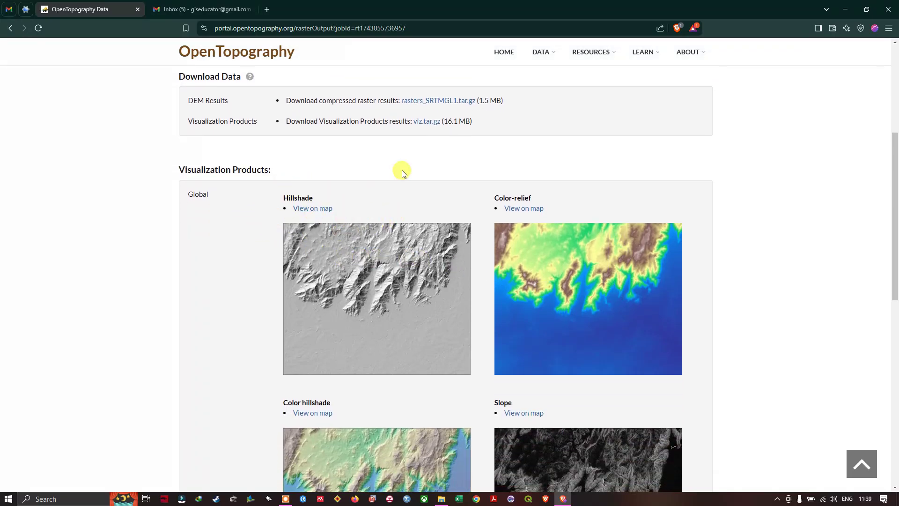
scroll(404, 173, "down", 1)
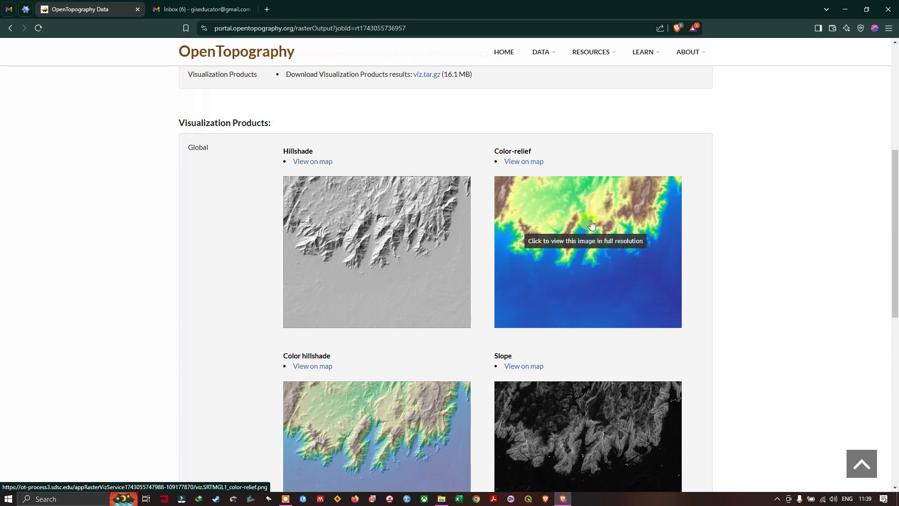
scroll(599, 235, "down", 3)
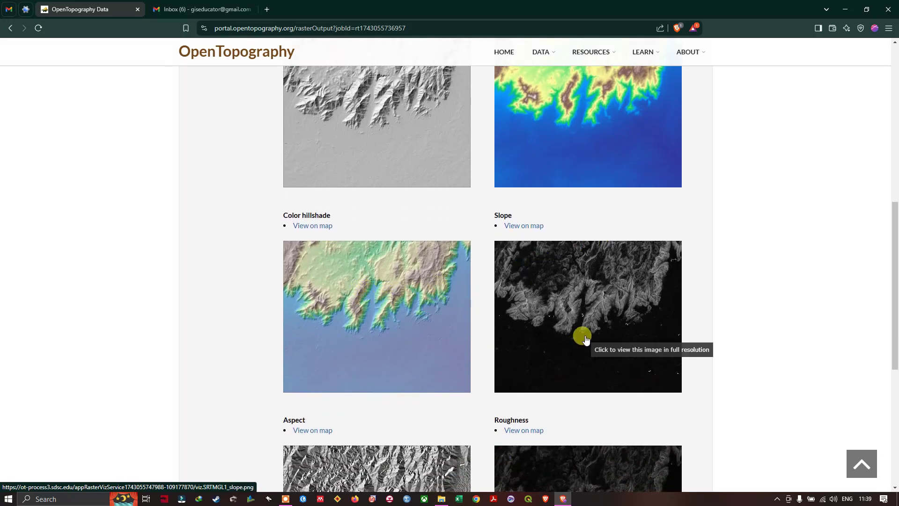
scroll(600, 334, "down", 3)
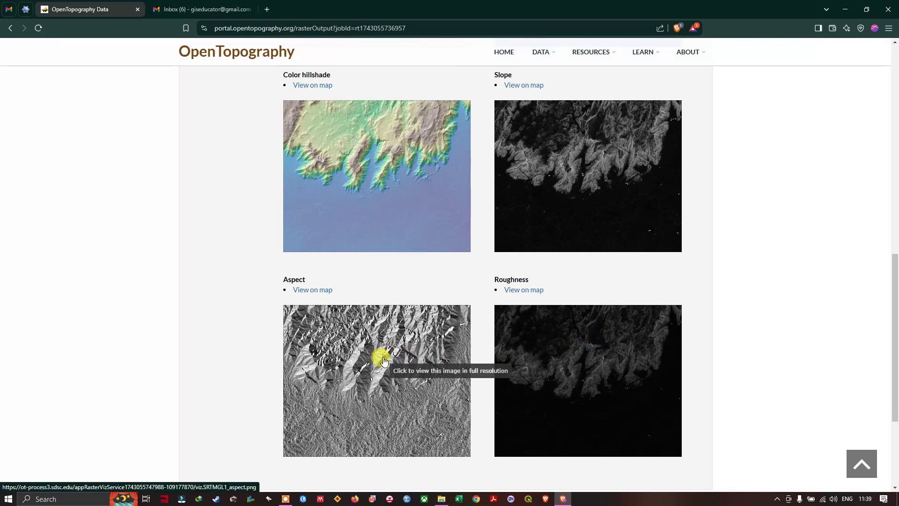
scroll(380, 358, "down", 2)
scroll(582, 301, "up", 2)
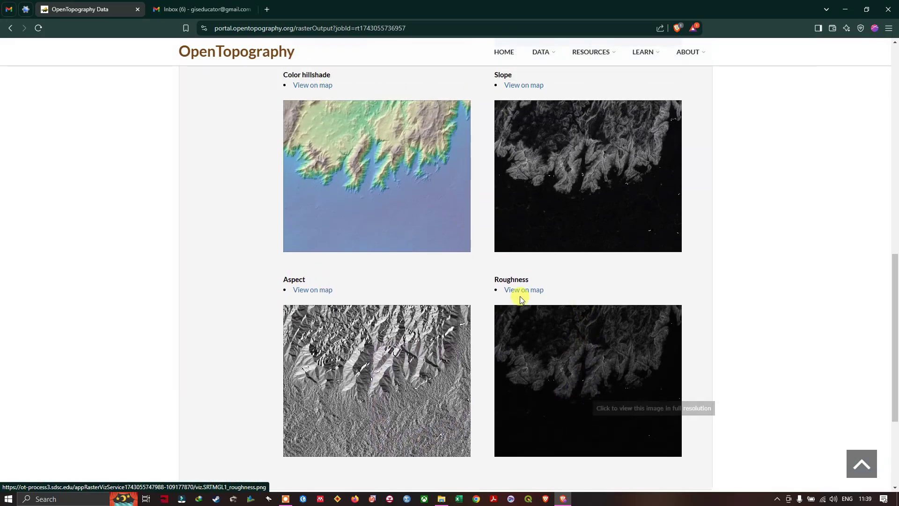
scroll(665, 312, "up", 10)
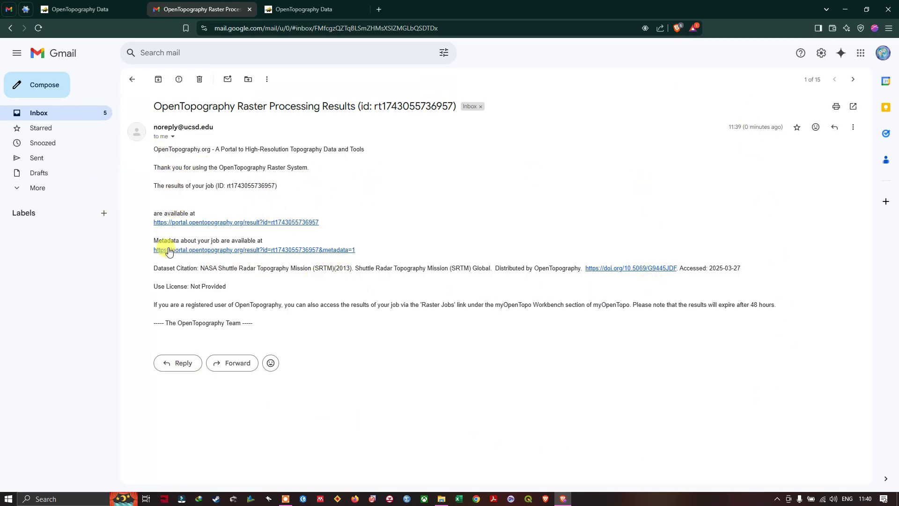
left_click(202, 223)
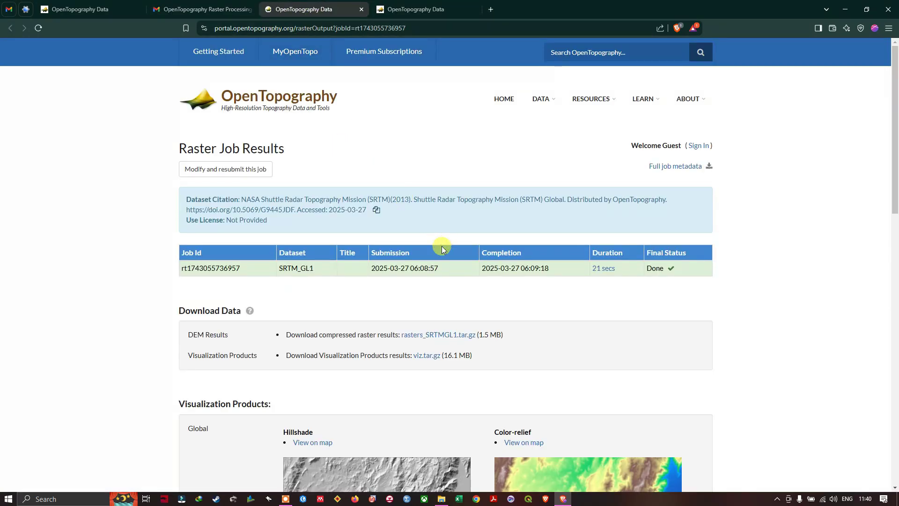
Download the DEM archive rasters_SRTMGL1.tar.gz from the OpenTopography results page.
mouse_move(636, 265)
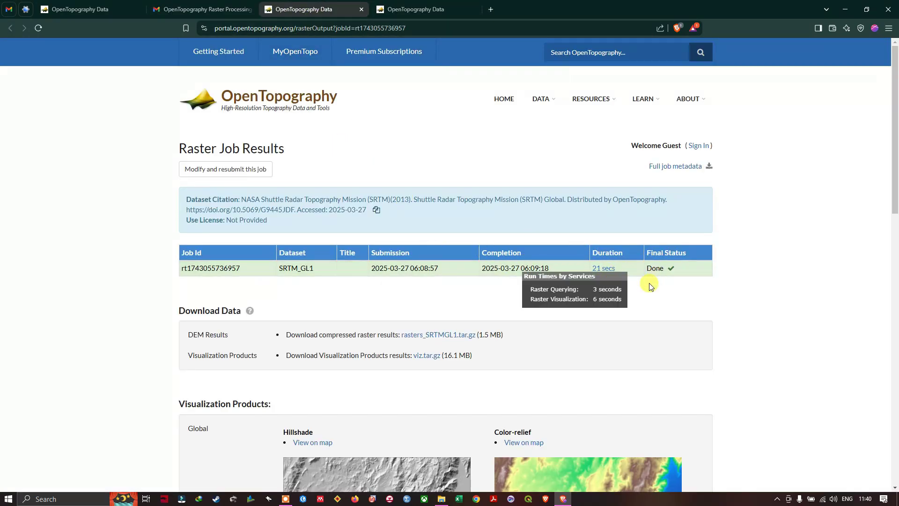
left_click(454, 337)
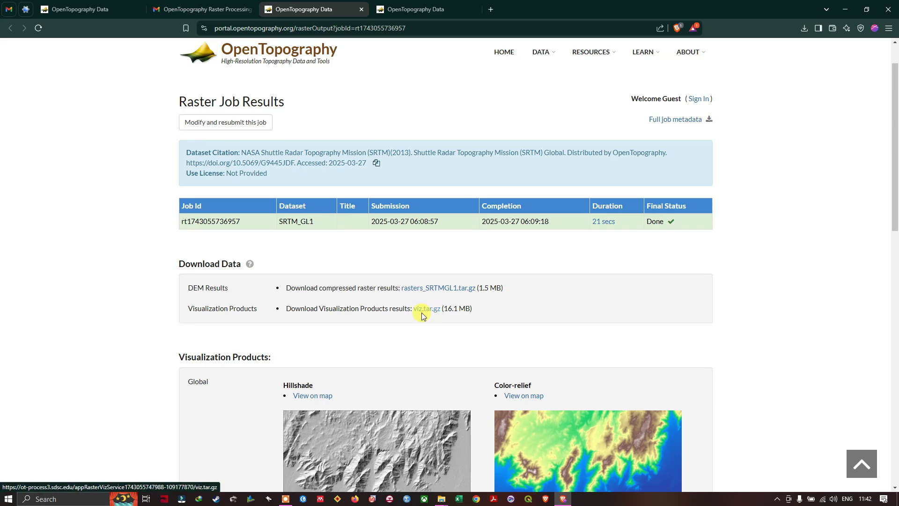
scroll(438, 312, "down", 2)
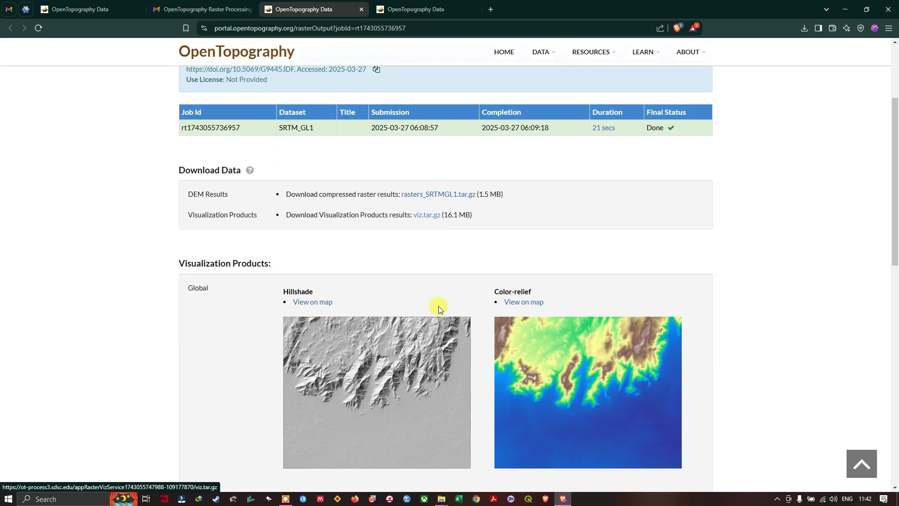
scroll(479, 347, "down", 5)
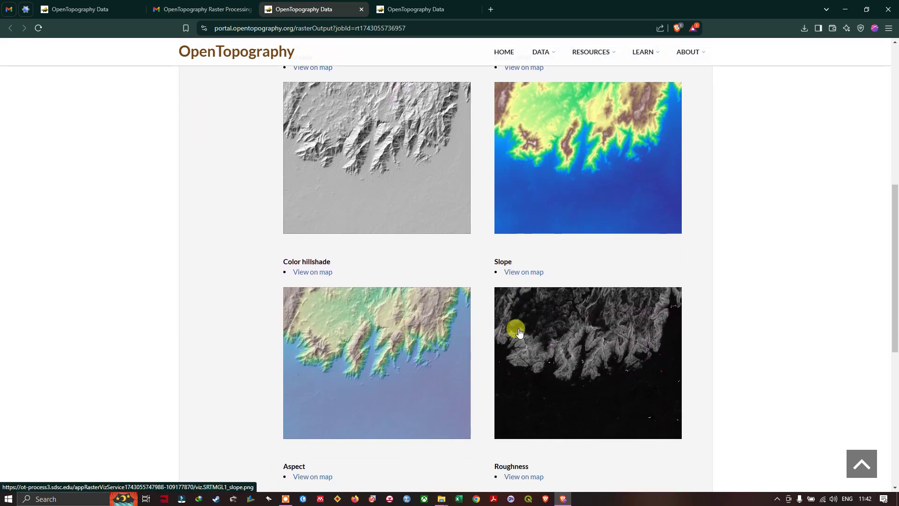
scroll(515, 331, "down", 4)
scroll(517, 331, "down", 2)
scroll(517, 330, "up", 15)
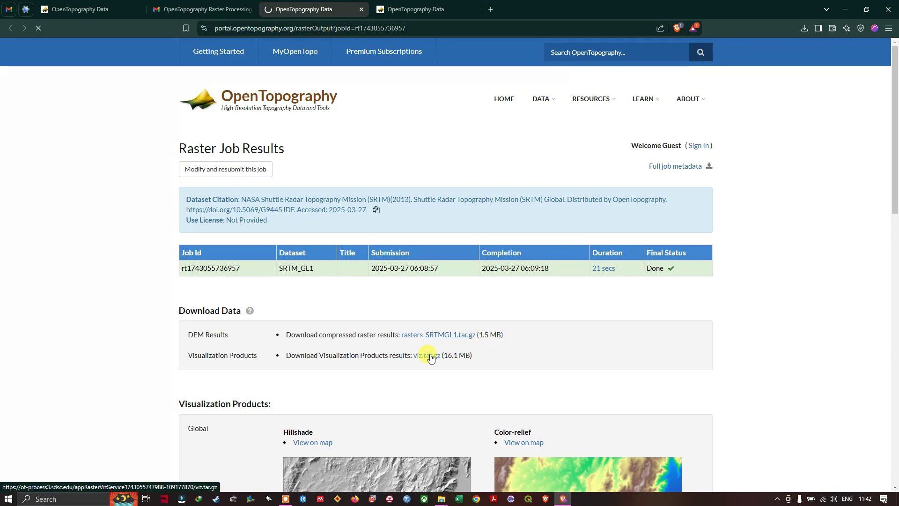
Save the visualization archive viz.tar.gz to disk and select both downloaded archives.
left_click(429, 355)
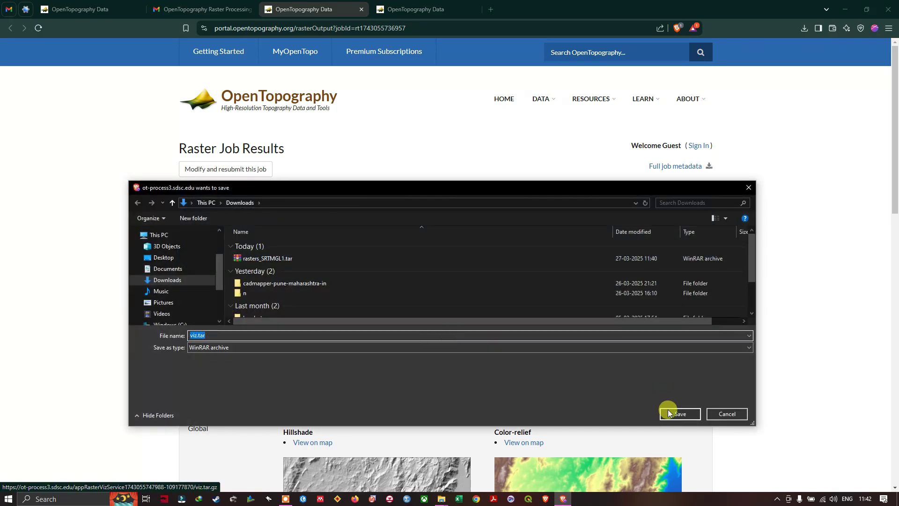
left_click(679, 414)
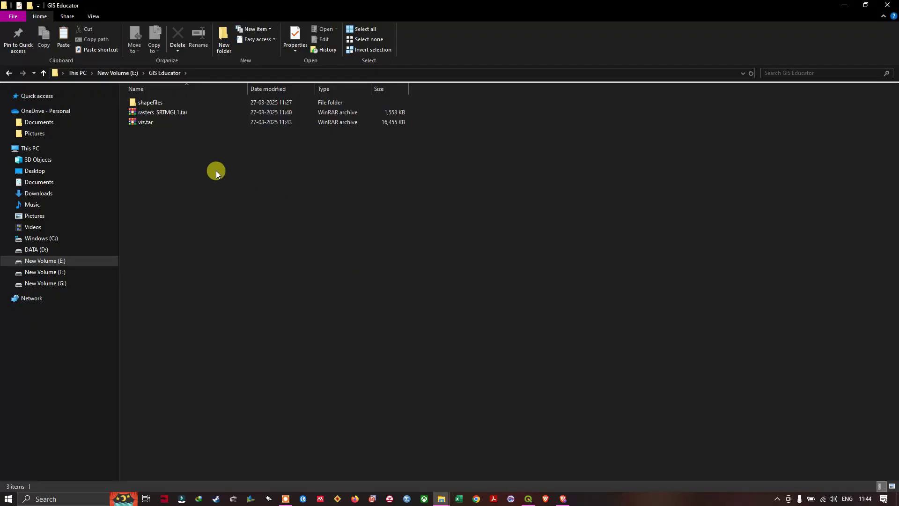
left_click_drag(215, 170, 197, 115)
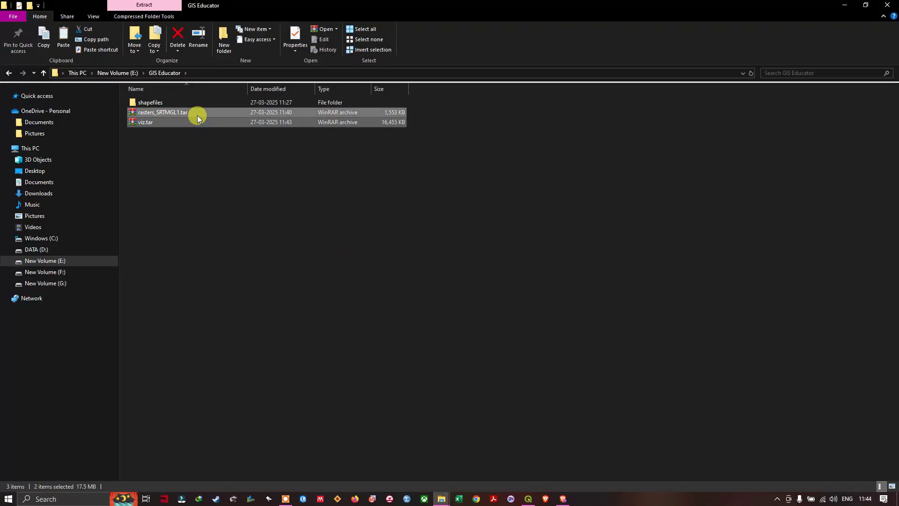
Extract both .tar archives here into the GIS Educator folder.
right_click(197, 115)
left_click(228, 185)
left_click(458, 242)
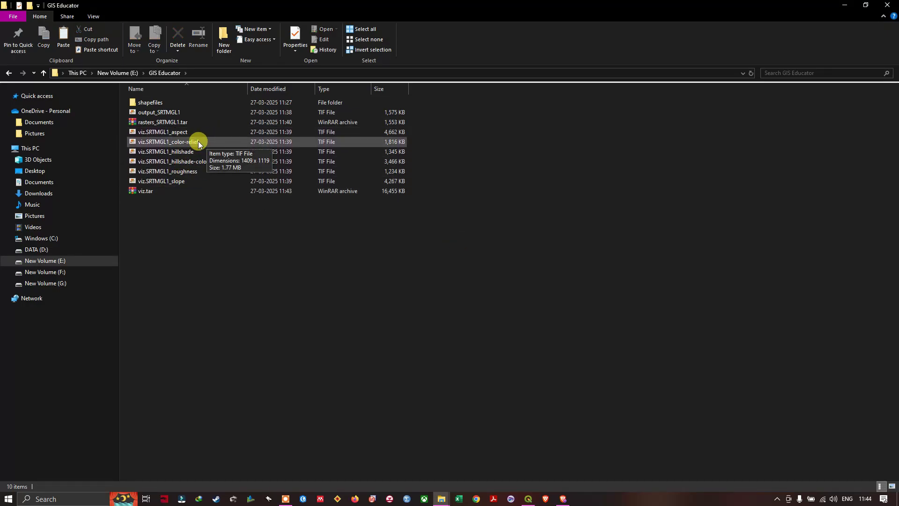
Switch the folder to a compact list and load output_SRTMGL1 into QGIS.
key("ctrl+shift+2")
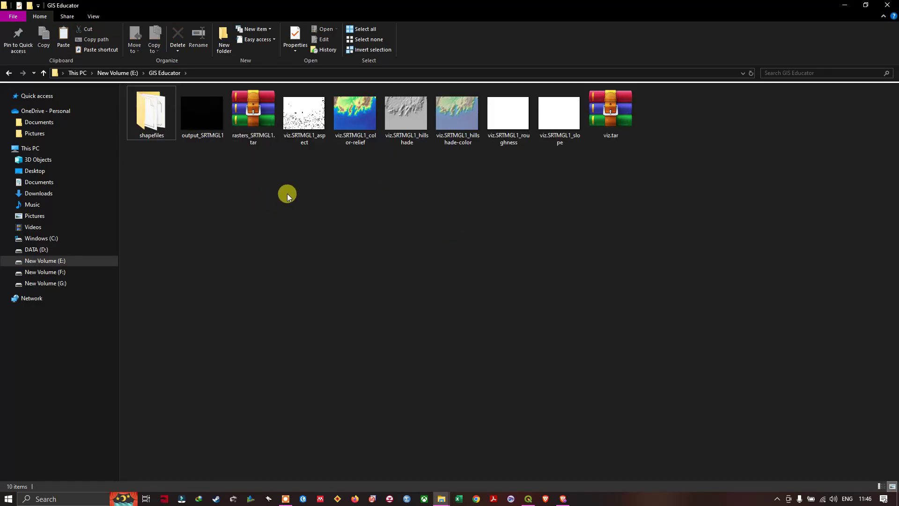
key("ctrl+shift+5")
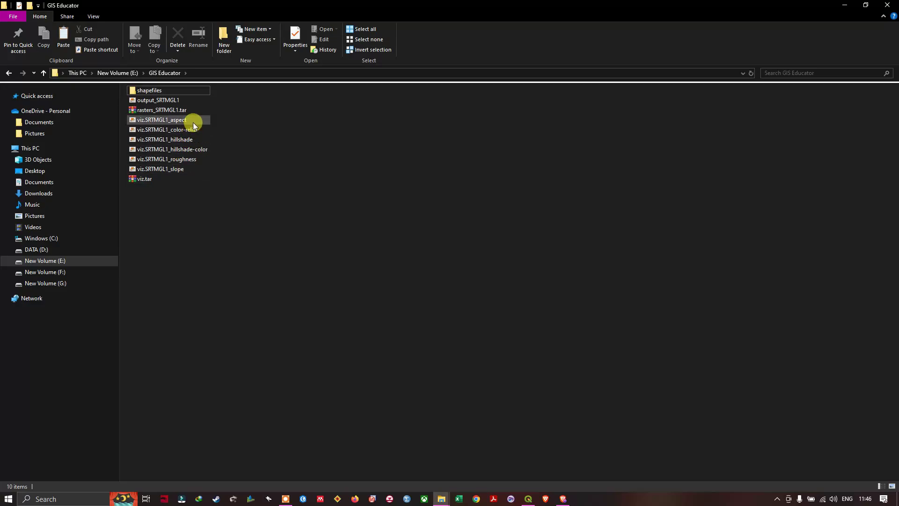
left_click(171, 101)
left_click_drag(171, 102, 536, 356)
Zoom in on output_SRTMGL1 and pan it left so the mountain ridges fill the map.
scroll(407, 227, "down", 2)
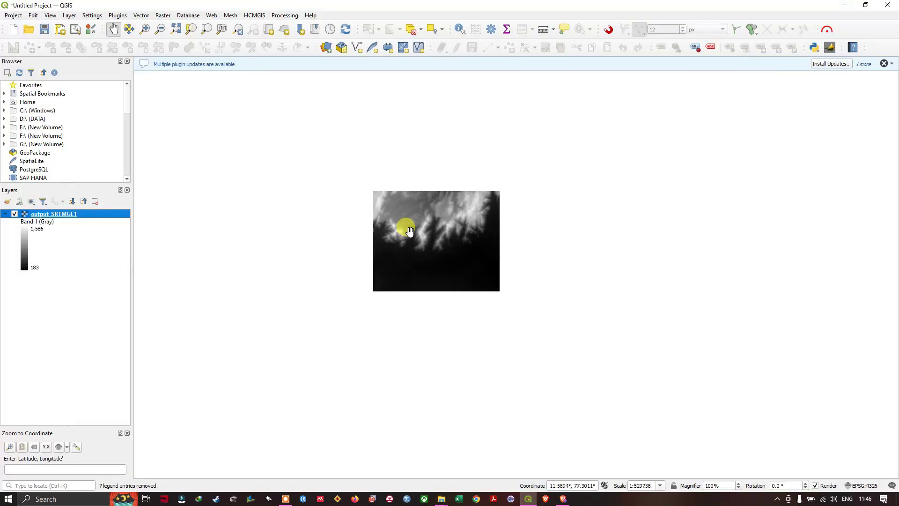
scroll(408, 229, "up", 2)
scroll(410, 231, "down", 1)
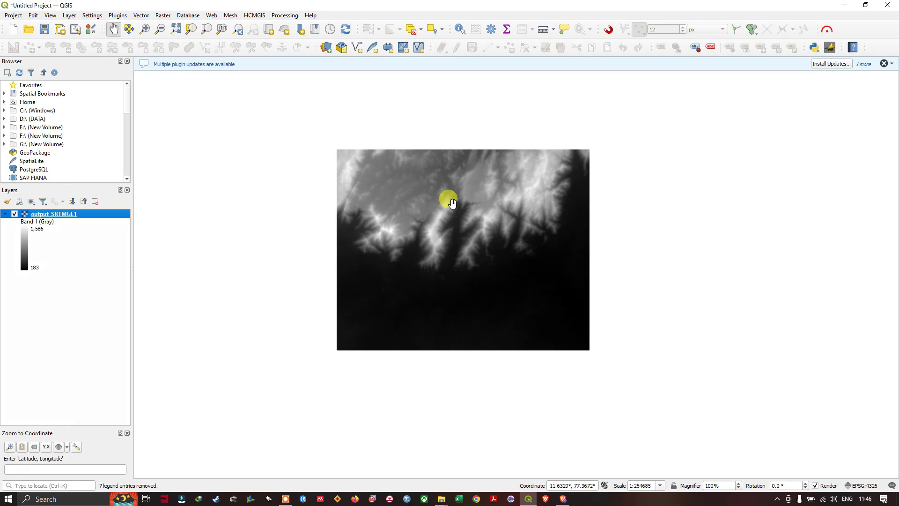
scroll(447, 201, "up", 1)
scroll(406, 201, "down", 1)
scroll(408, 203, "up", 1)
scroll(406, 202, "down", 1)
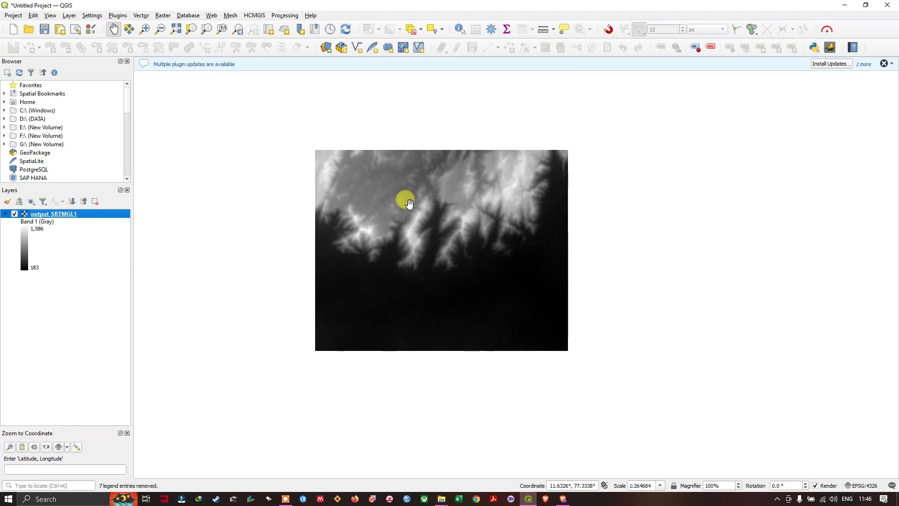
scroll(340, 250, "up", 1)
left_click_drag(467, 207, 412, 227)
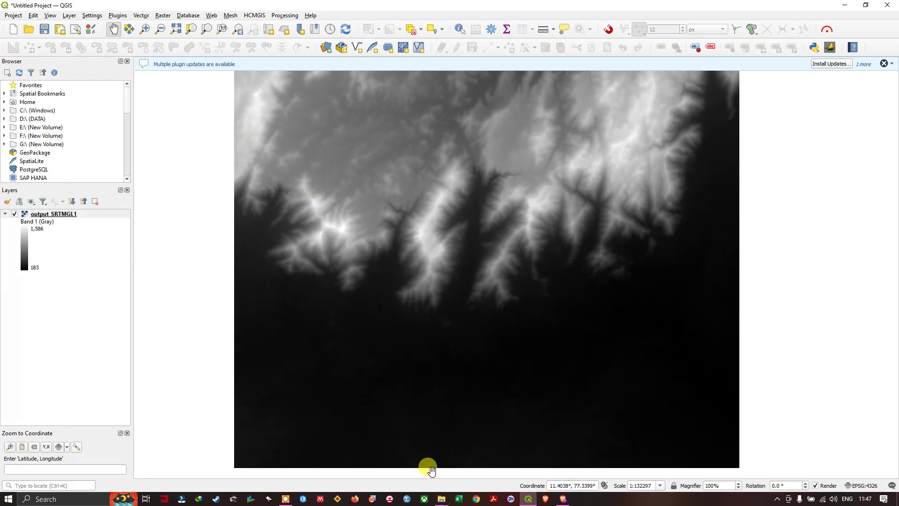
left_click(440, 498)
Select the six viz.SRTMGL1 rasters from aspect through slope and add them to QGIS.
left_click(495, 463)
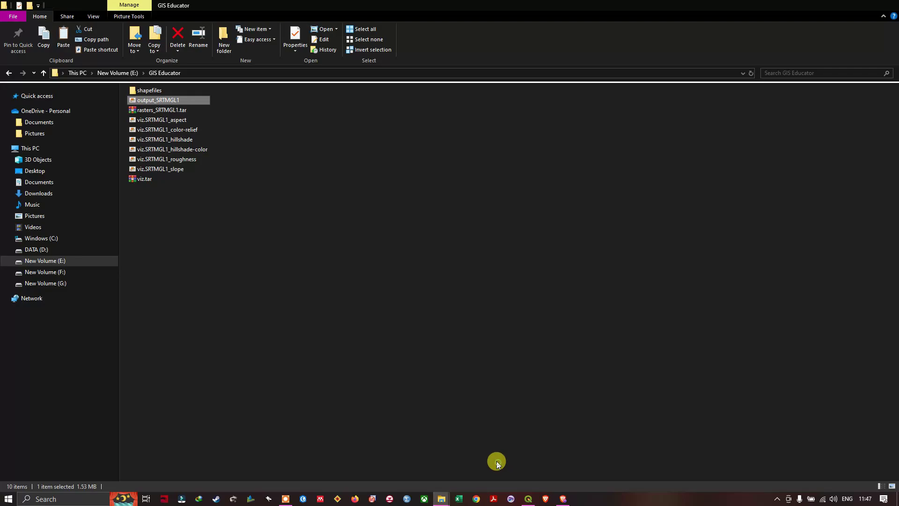
left_click(187, 120)
left_click(175, 169, "shift")
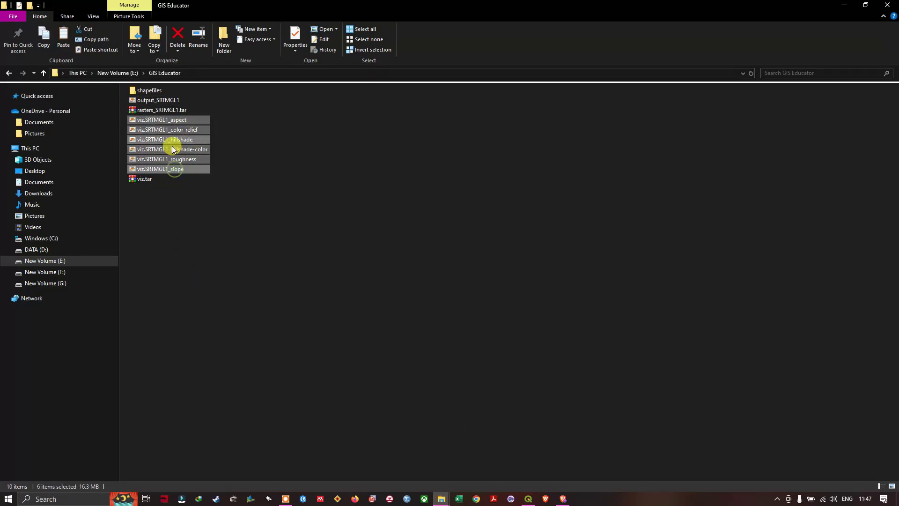
left_click_drag(173, 139, 96, 235)
scroll(93, 246, "down", 2)
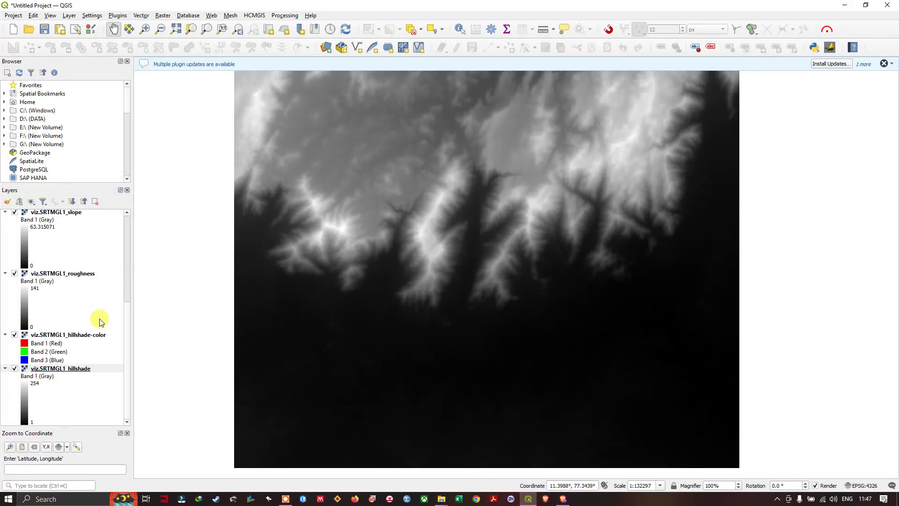
Hide the grey output_SRTMGL1 layer to reveal the viz.SRTMGL1_color-relief raster.
scroll(96, 318, "up", 6)
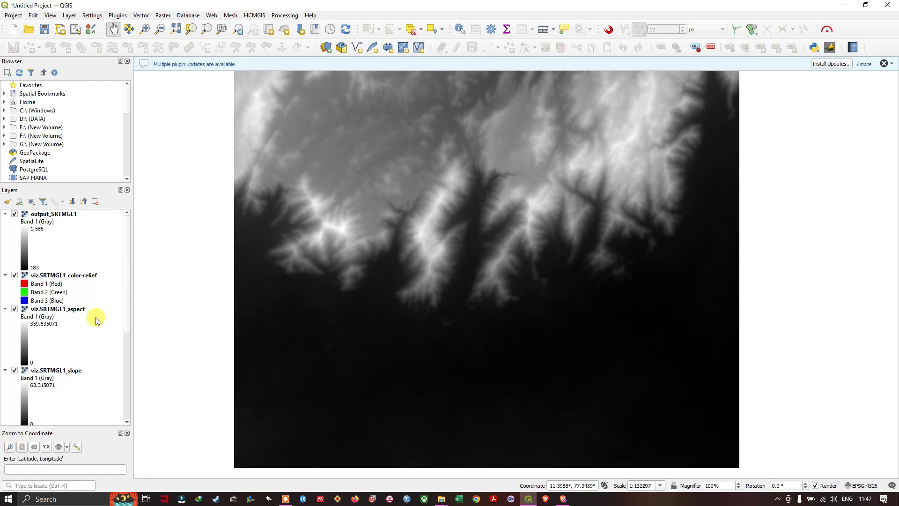
left_click(15, 215)
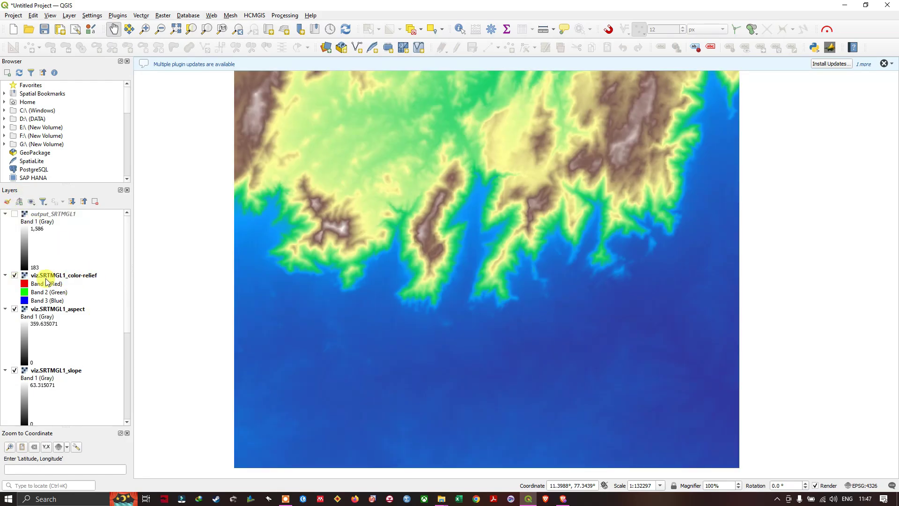
scroll(427, 261, "down", 1)
scroll(437, 248, "up", 2)
scroll(399, 252, "down", 1)
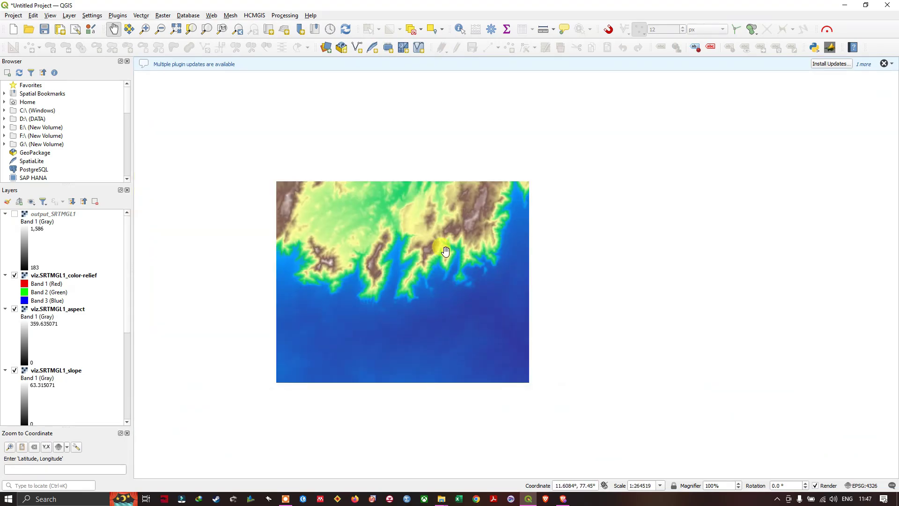
Pan and zoom the color-relief map to inspect its southern lowlands.
left_click_drag(399, 251, 482, 205)
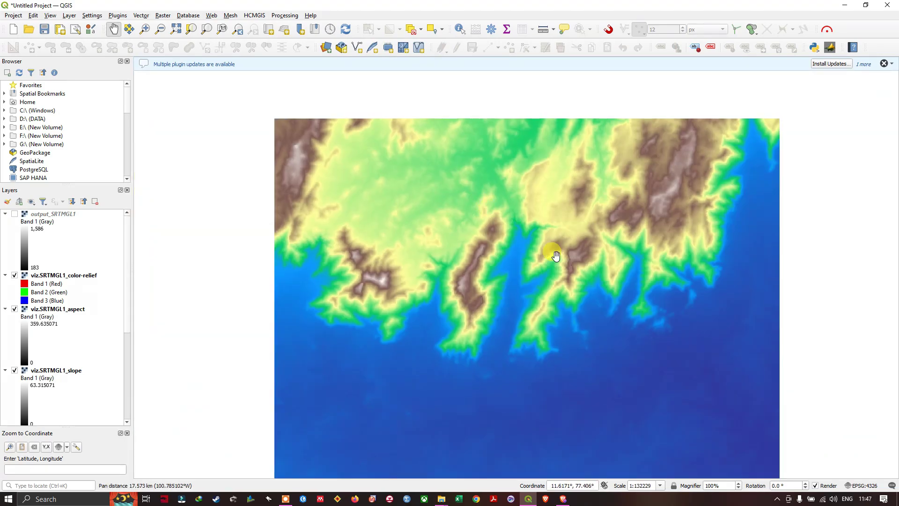
left_click_drag(451, 360, 450, 271)
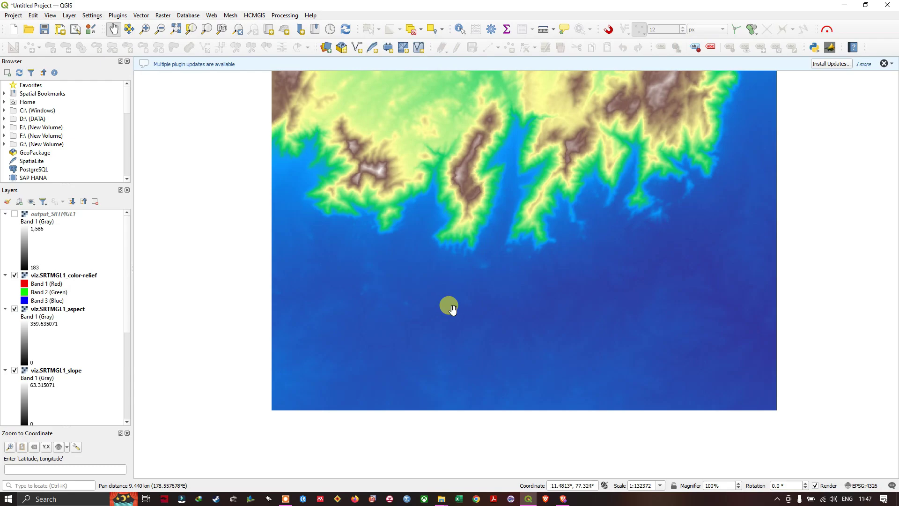
scroll(470, 294, "up", 1)
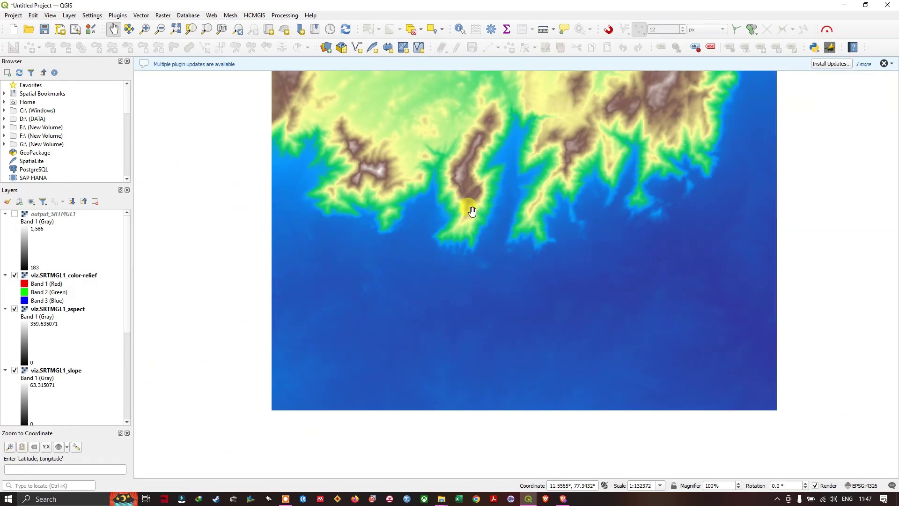
scroll(462, 174, "up", 1)
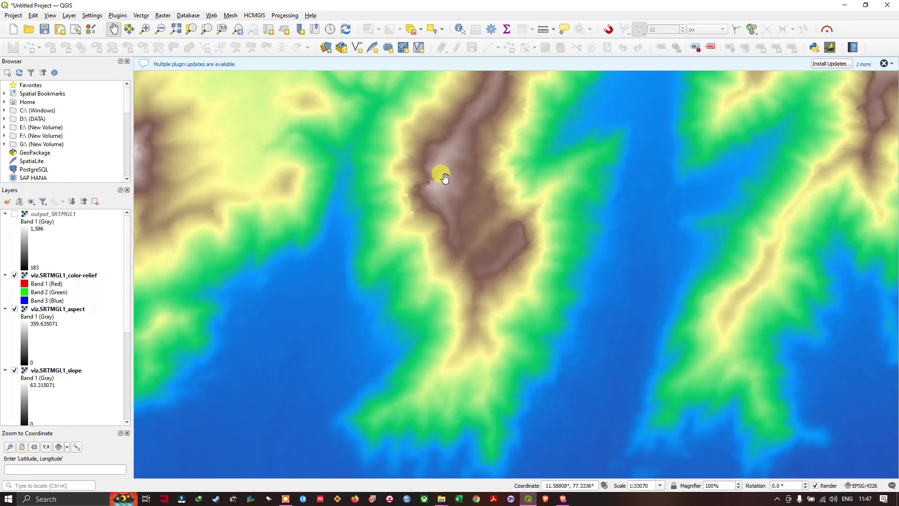
scroll(440, 180, "down", 3)
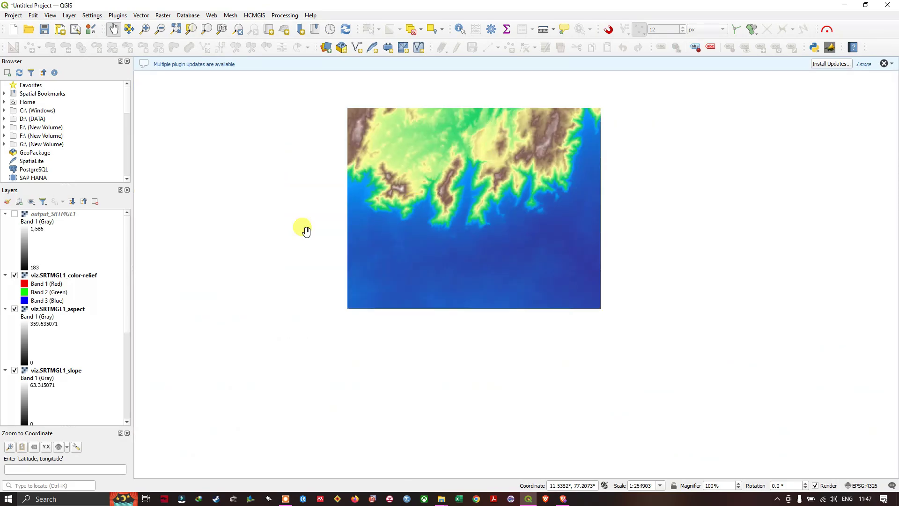
Hide viz.SRTMGL1_color-relief and zoom around the revealed aspect raster.
left_click(15, 278)
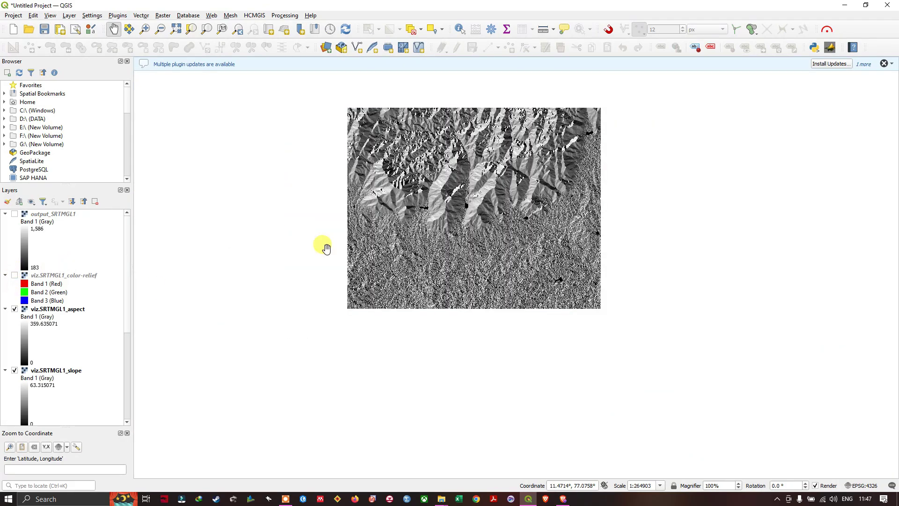
scroll(471, 157, "up", 1)
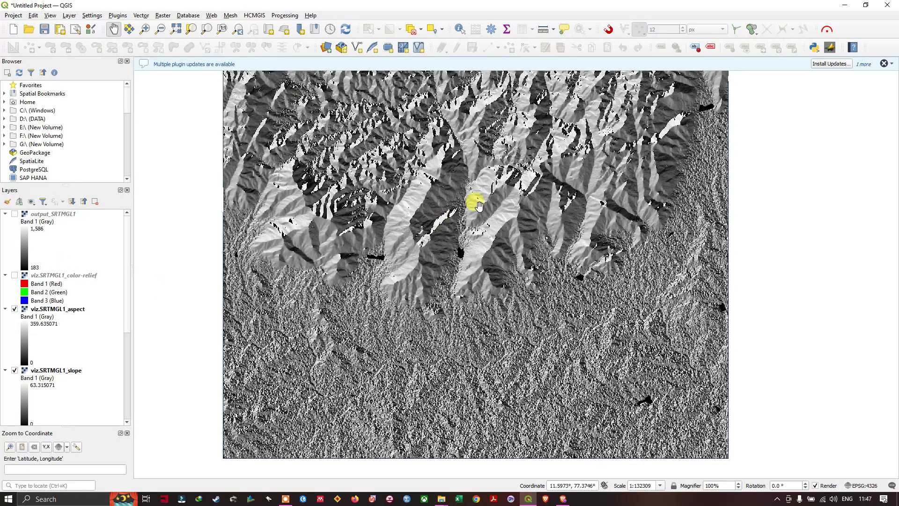
scroll(490, 252, "down", 1)
scroll(466, 227, "up", 1)
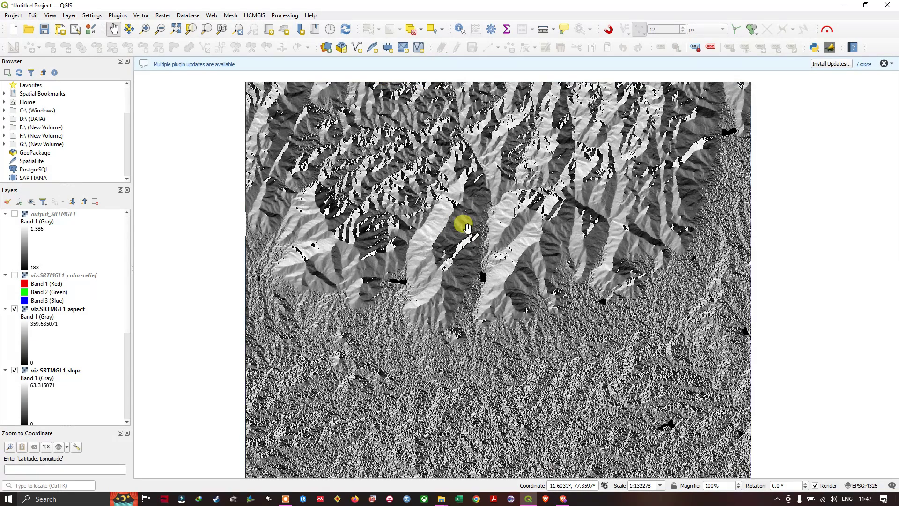
scroll(487, 233, "down", 1)
scroll(463, 226, "up", 1)
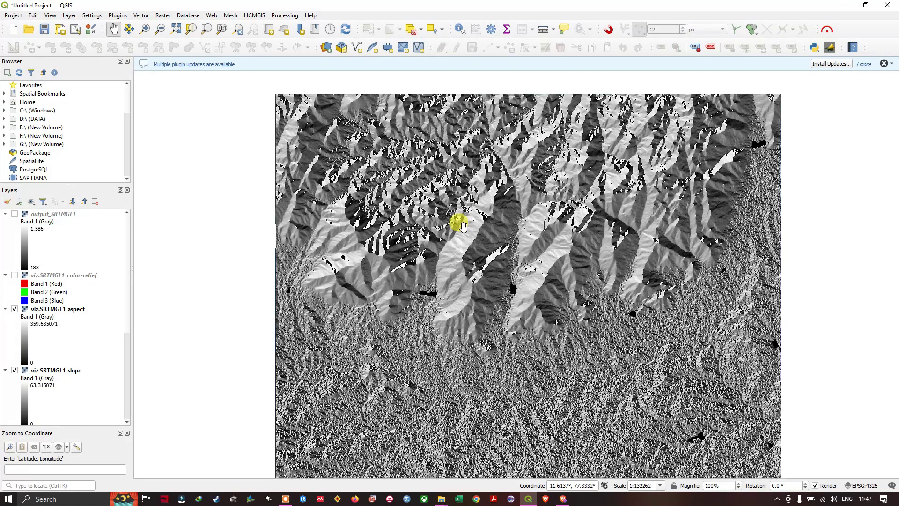
scroll(462, 226, "down", 1)
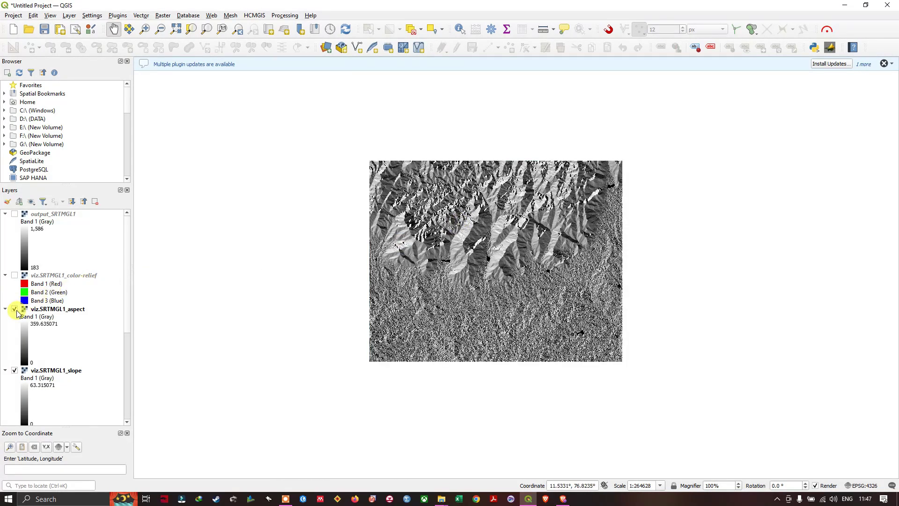
Hide viz.SRTMGL1_aspect and zoom around the revealed slope raster.
left_click(15, 309)
scroll(37, 304, "down", 3)
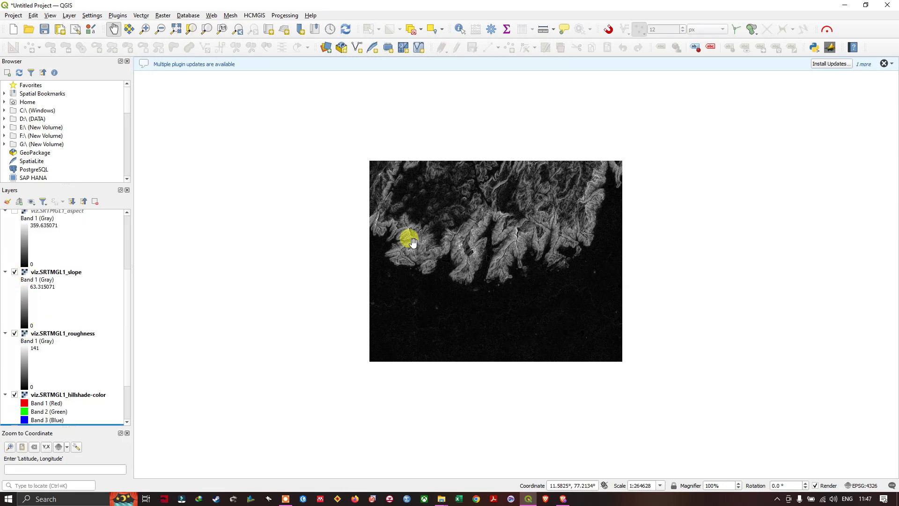
scroll(476, 232, "up", 1)
scroll(470, 234, "up", 1)
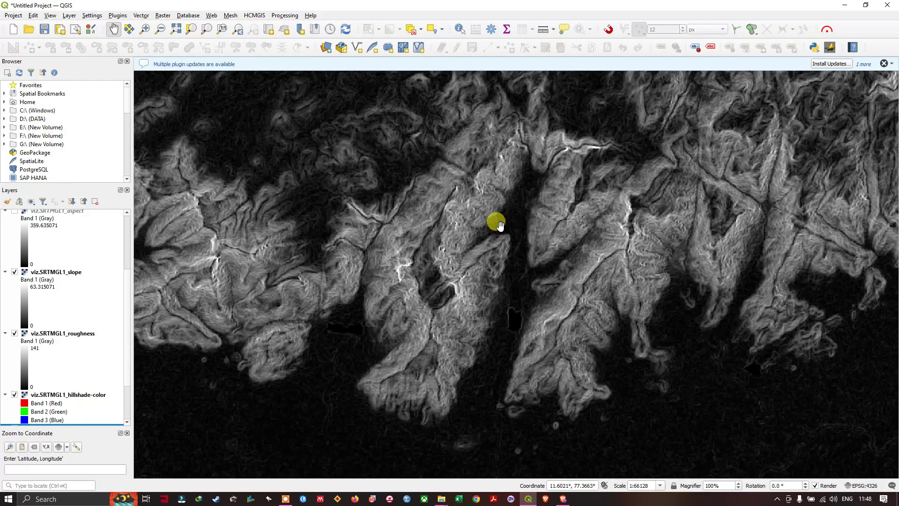
scroll(500, 226, "down", 1)
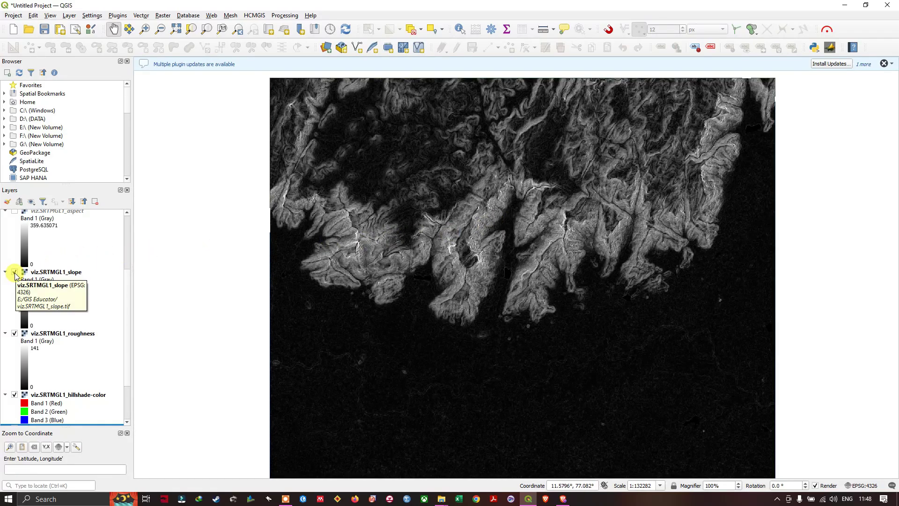
Hide viz.SRTMGL1_slope to view roughness, then hide roughness too.
left_click(14, 272)
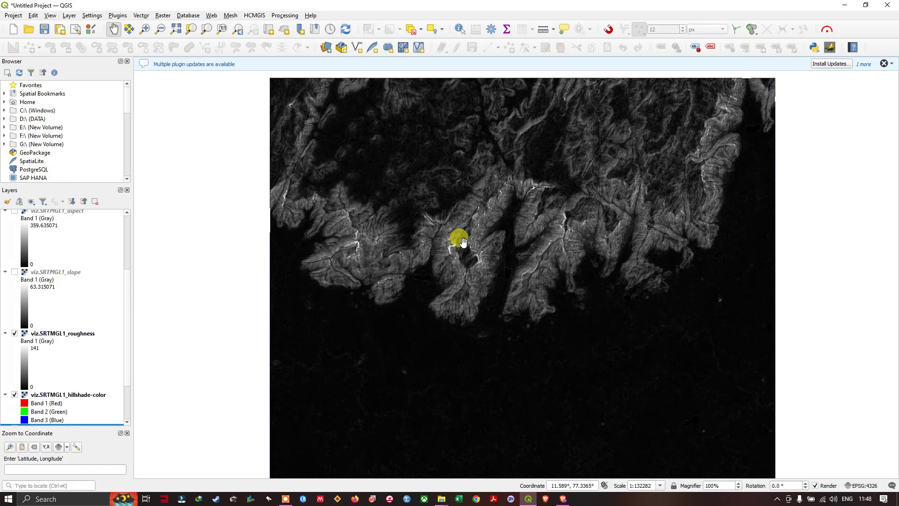
scroll(533, 225, "down", 1)
scroll(534, 224, "up", 2)
scroll(490, 192, "down", 2)
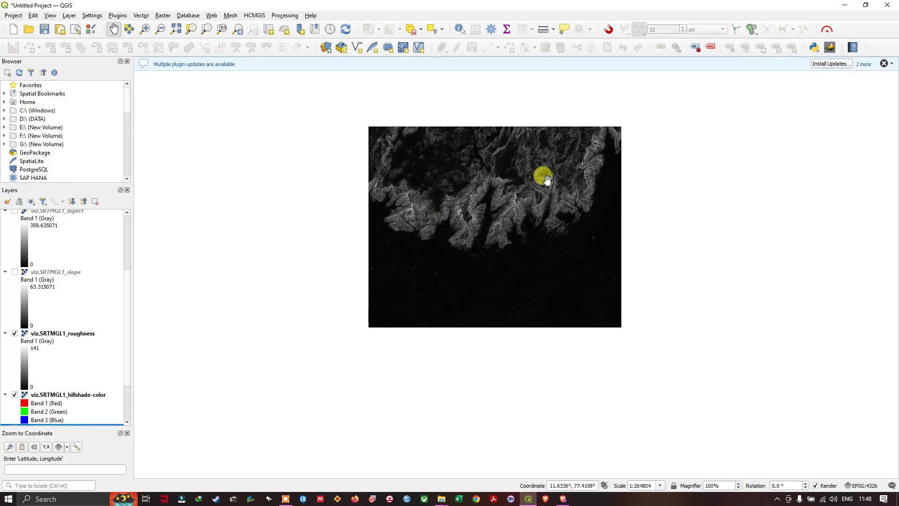
scroll(475, 207, "up", 1)
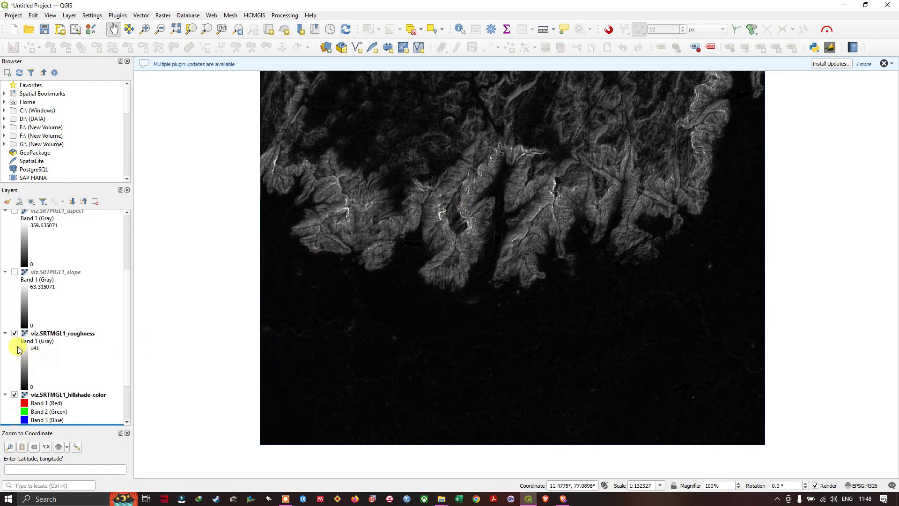
left_click(14, 333)
Pan and zoom the map to frame the coloured hillshade relief.
scroll(66, 310, "down", 2)
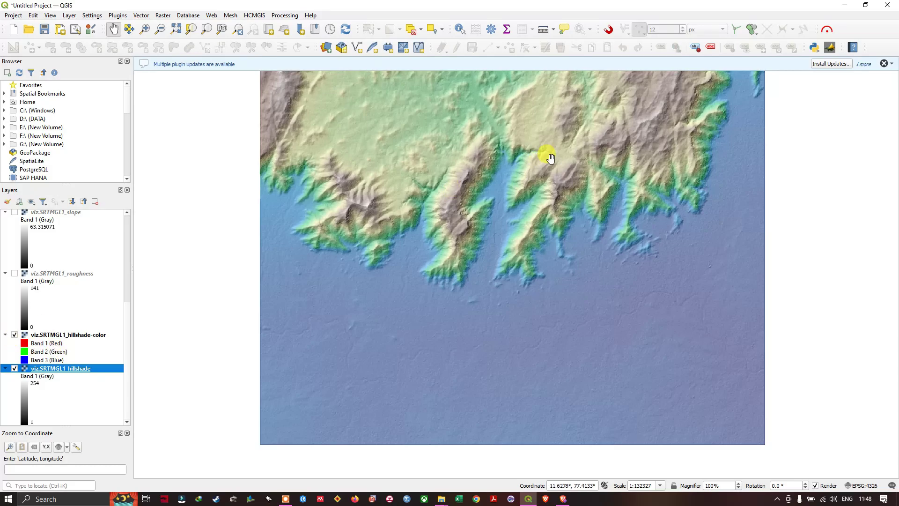
left_click_drag(546, 150, 526, 201)
left_click_drag(478, 242, 481, 215)
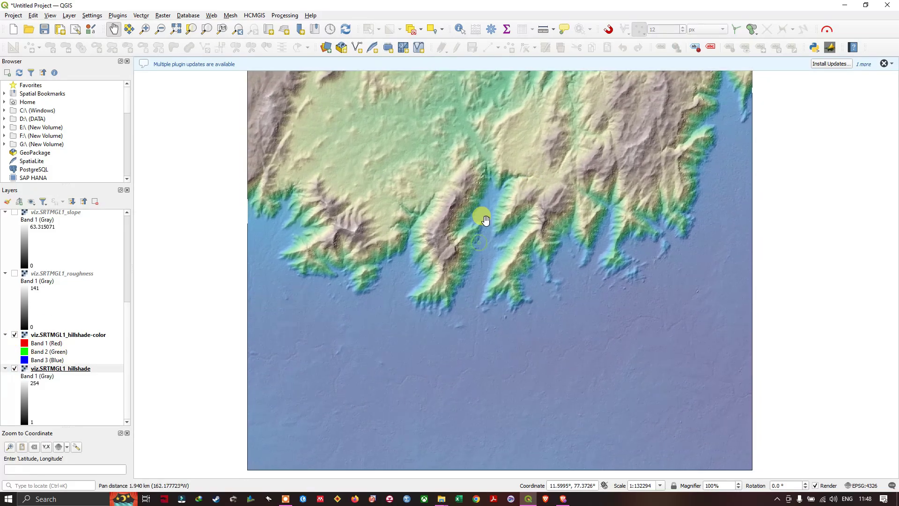
scroll(432, 237, "up", 1)
scroll(431, 237, "down", 1)
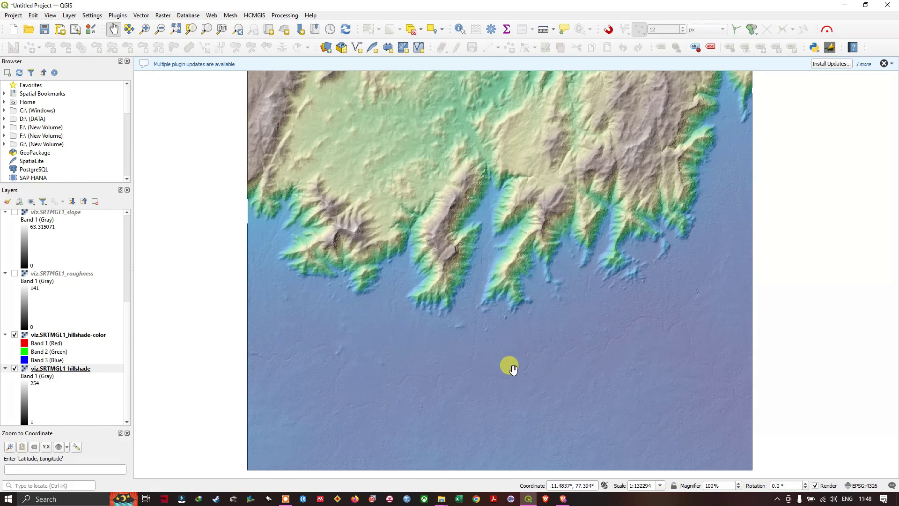
Toggle viz.SRTMGL1_hillshade-color off and on against the grey hillshade, leaving it visible.
left_click(14, 335)
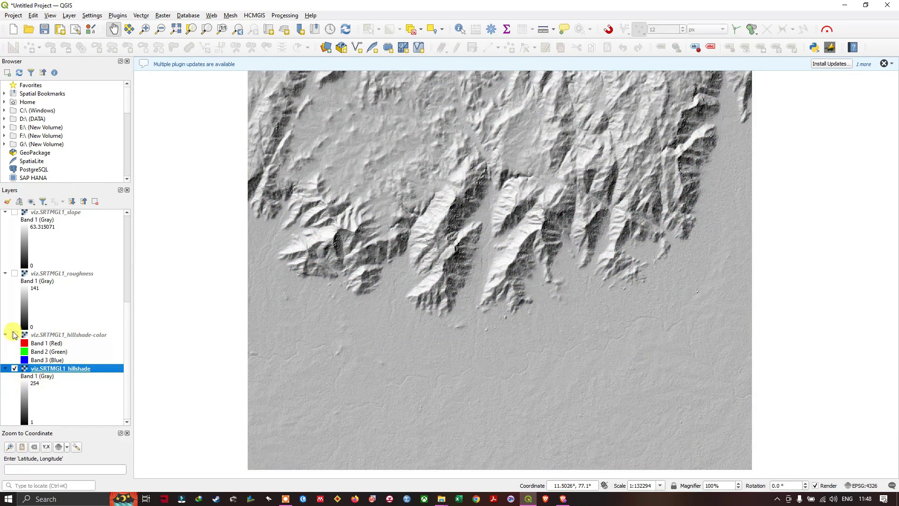
left_click(14, 335)
left_click(15, 335)
left_click(14, 335)
left_click(14, 335)
left_click(15, 335)
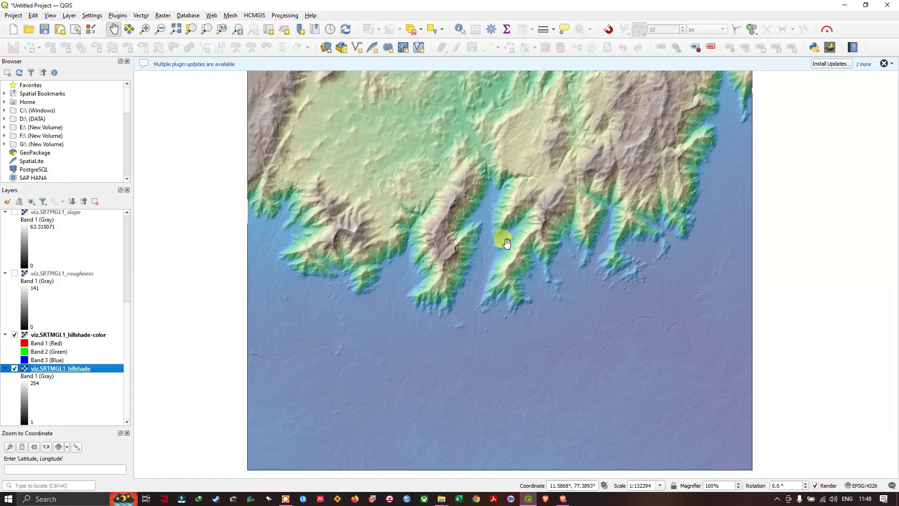
scroll(507, 242, "down", 1)
scroll(526, 200, "up", 1)
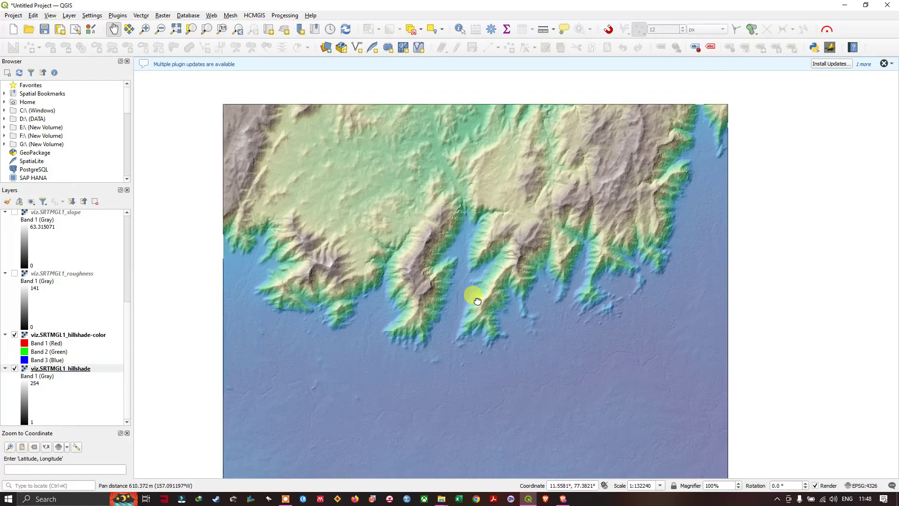
left_click_drag(477, 300, 483, 278)
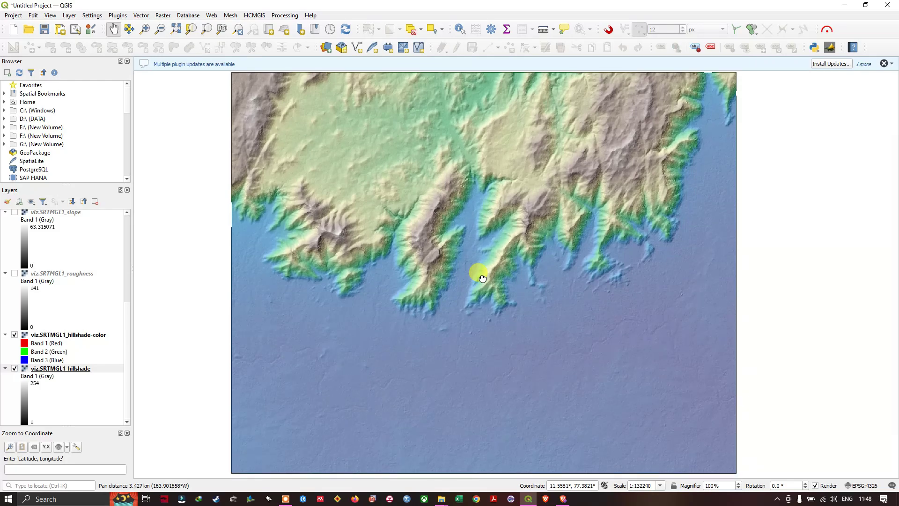